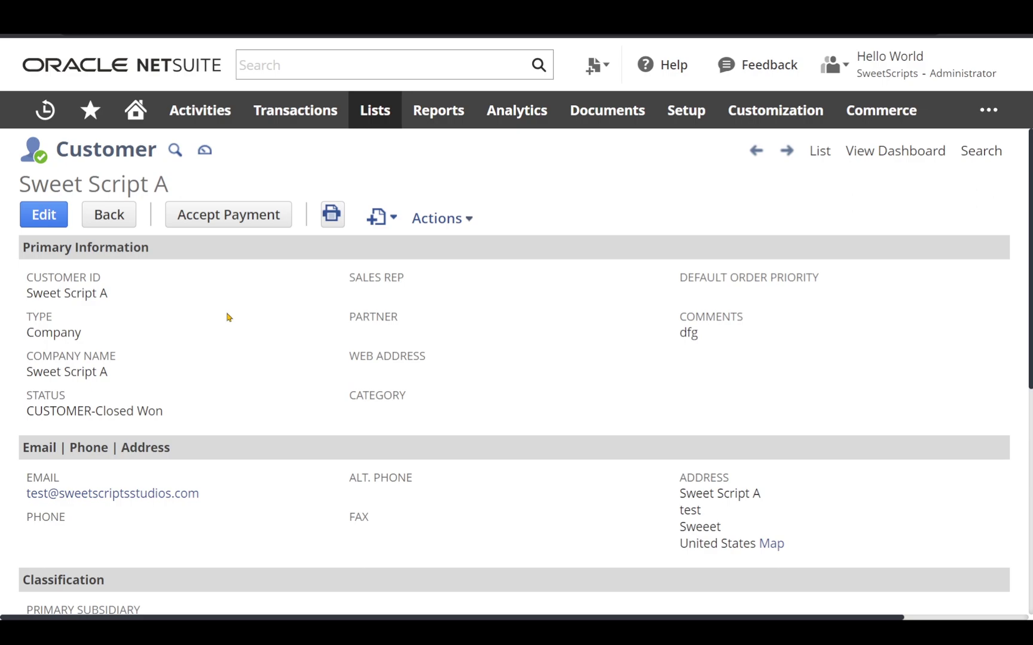
Scroll down the customer record and view its Communication subtab details
scroll(227, 318, down, 1)
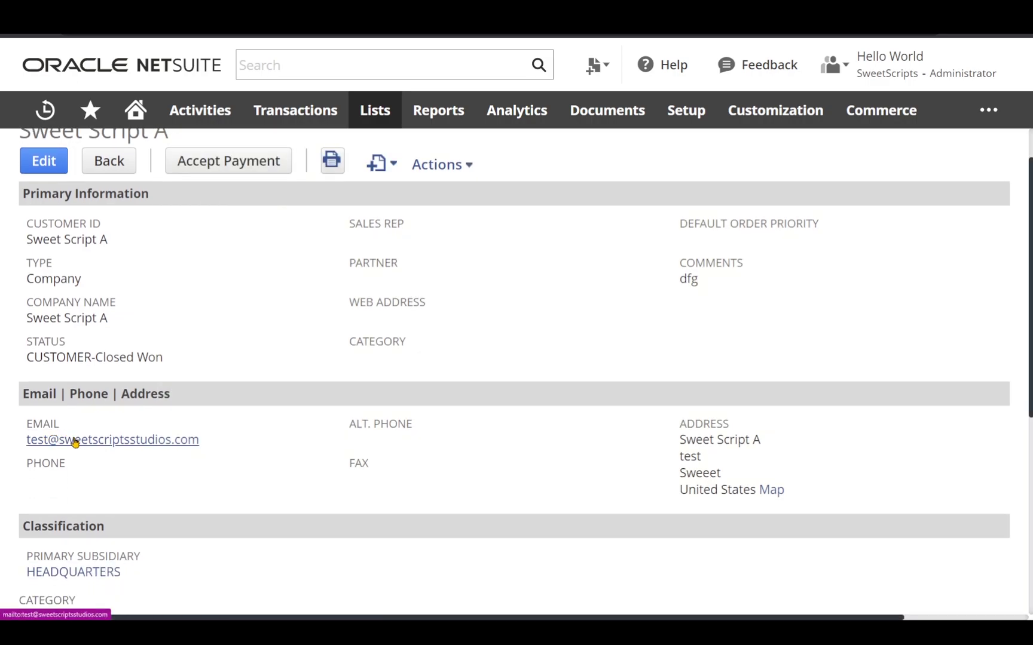
scroll(277, 411, down, 4)
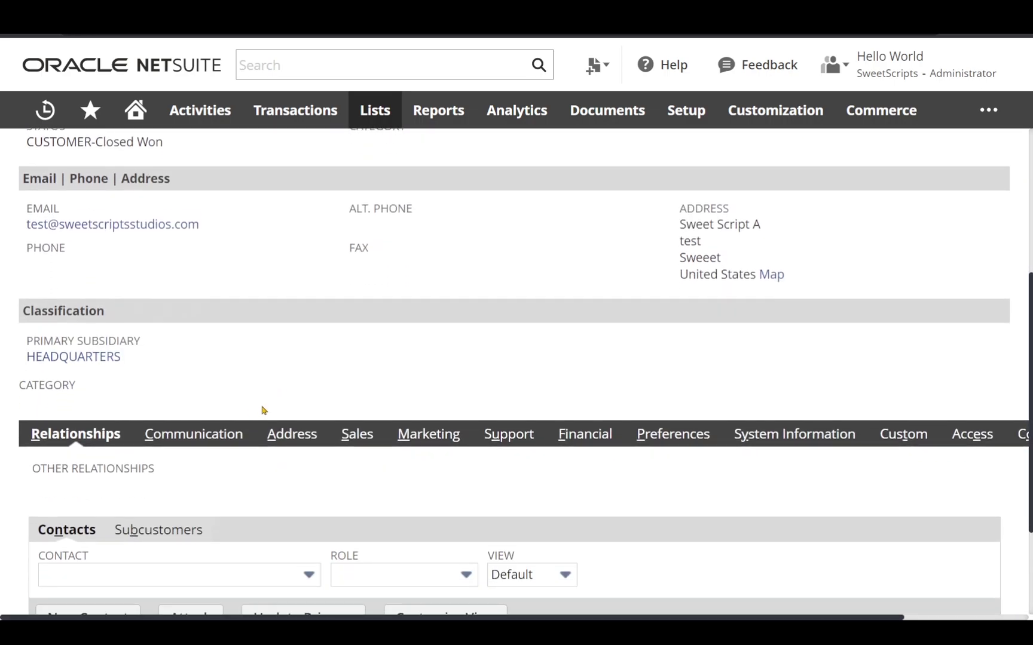
click(191, 435)
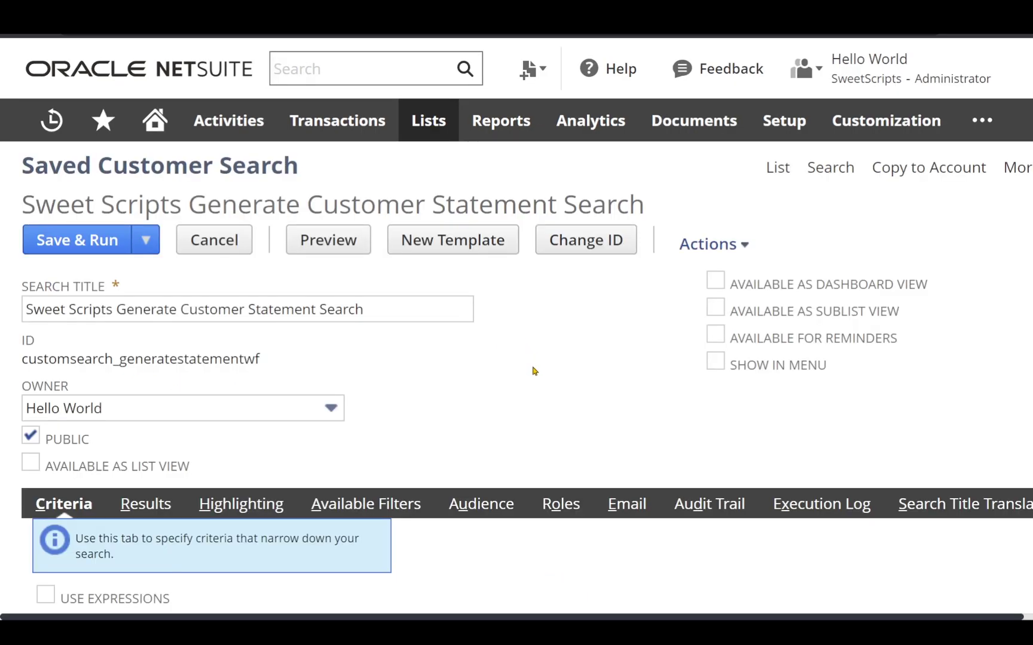
Review the Internal ID criteria, then Save & Run the search, which returns one customer
scroll(514, 366, down, 3)
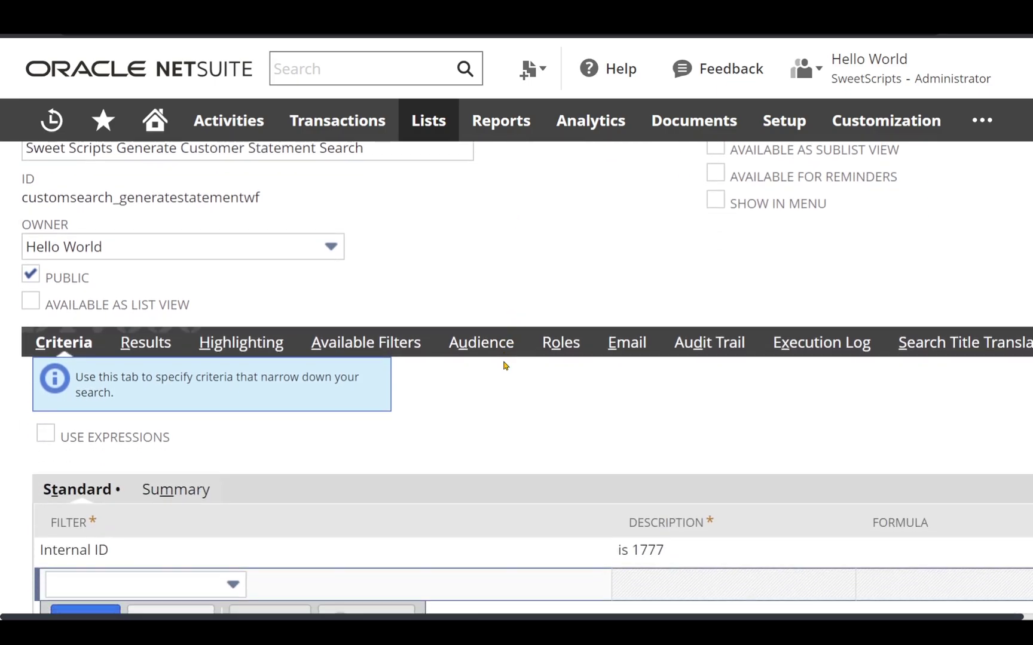
scroll(359, 454, down, 2)
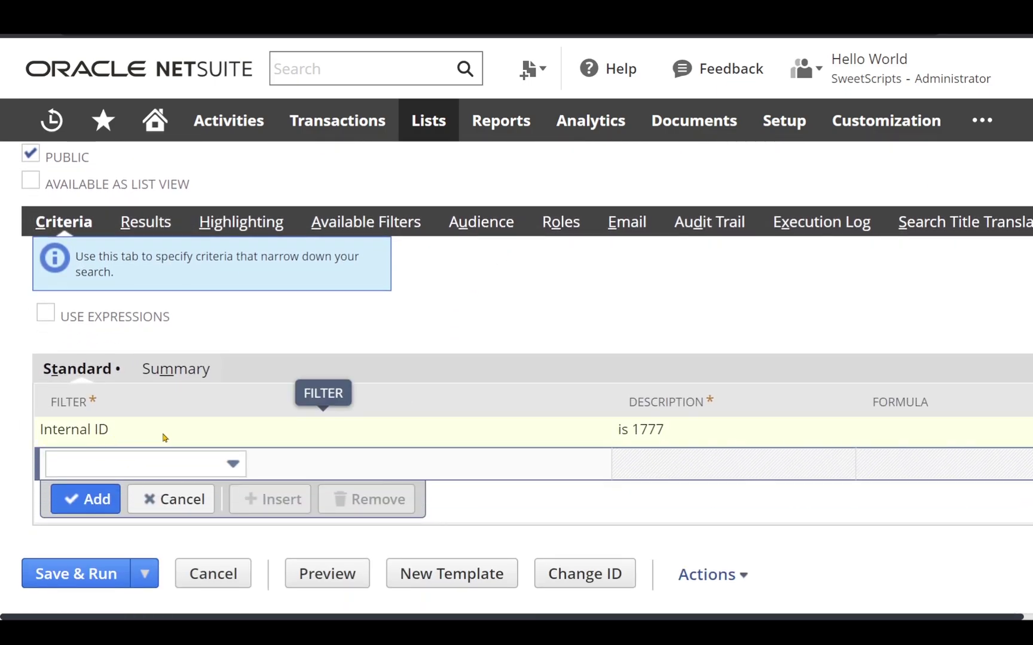
scroll(174, 430, up, 5)
click(78, 239)
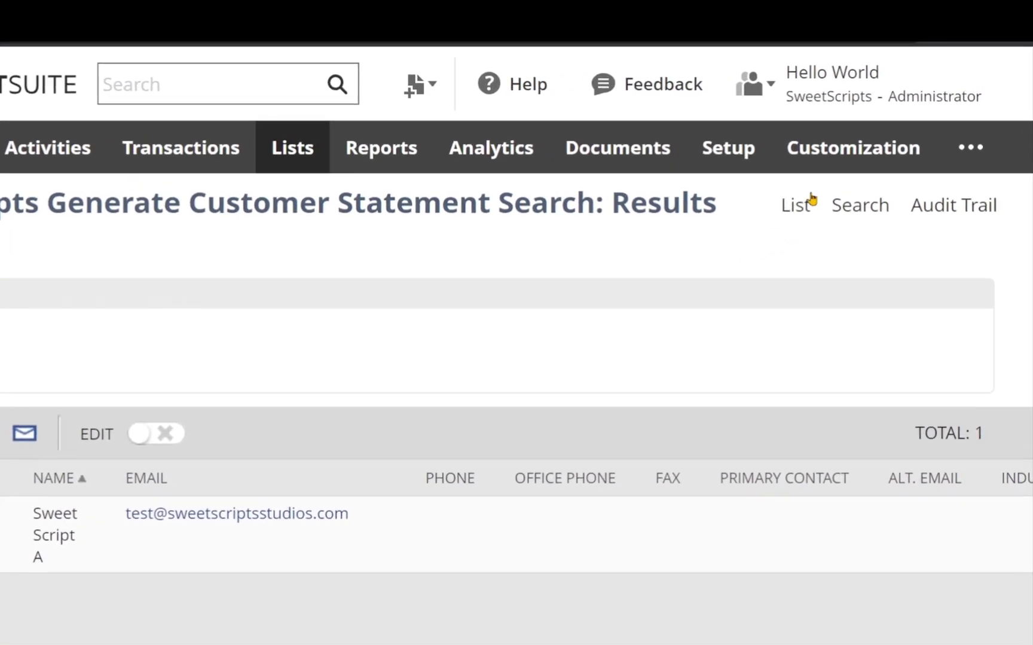
Start a new blank workflow via Customization > Workflow > Workflows > New
mouse_move(867, 126)
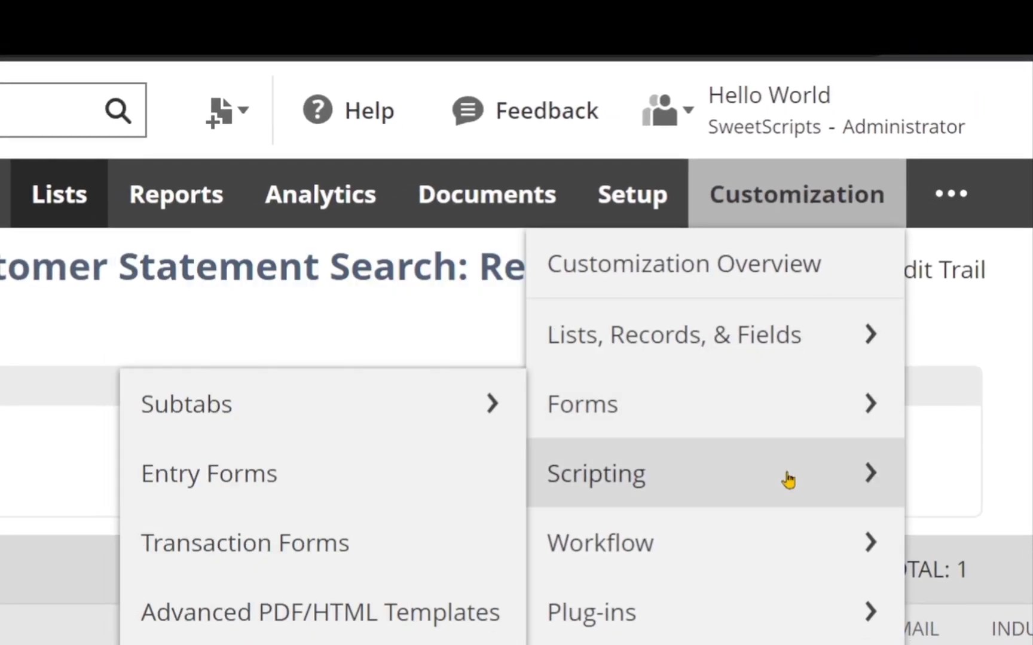
mouse_move(778, 540)
mouse_move(445, 574)
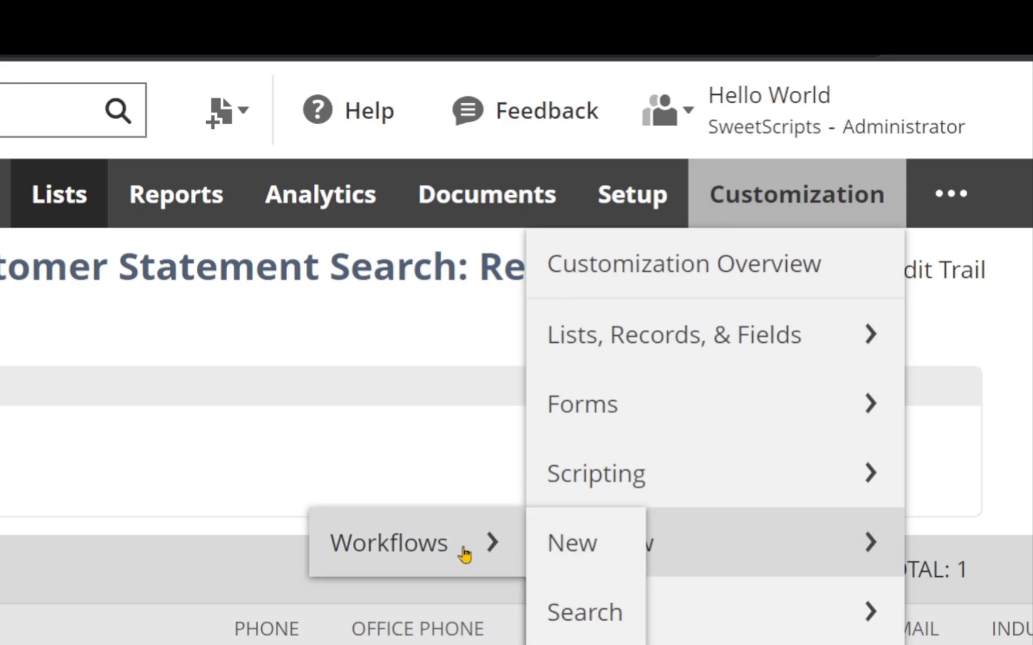
click(588, 546)
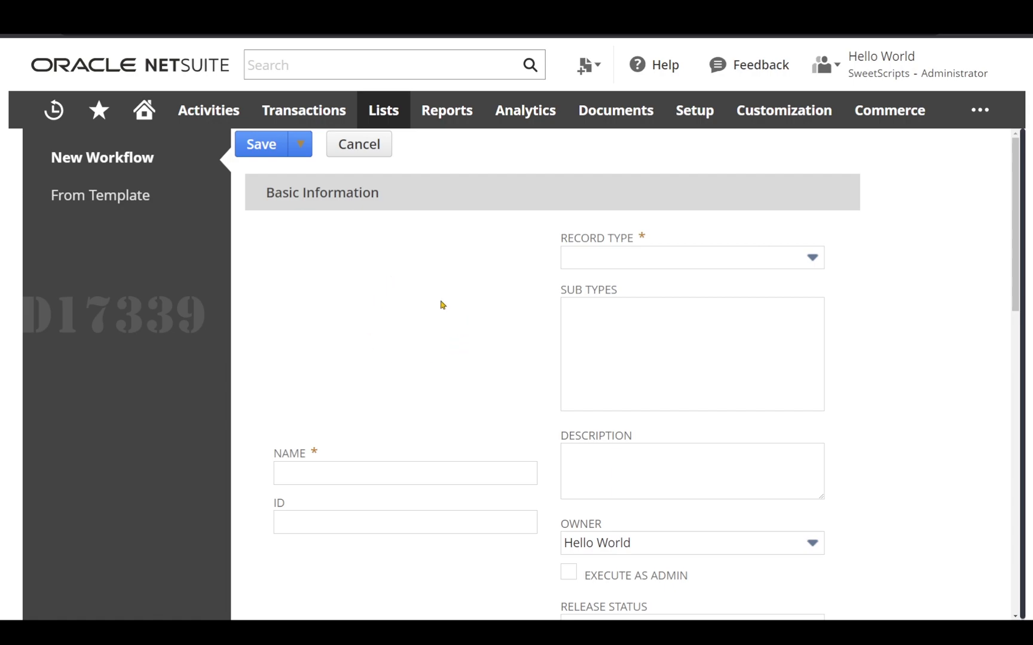
Set the workflow's record type and sub type to Customer
click(588, 262)
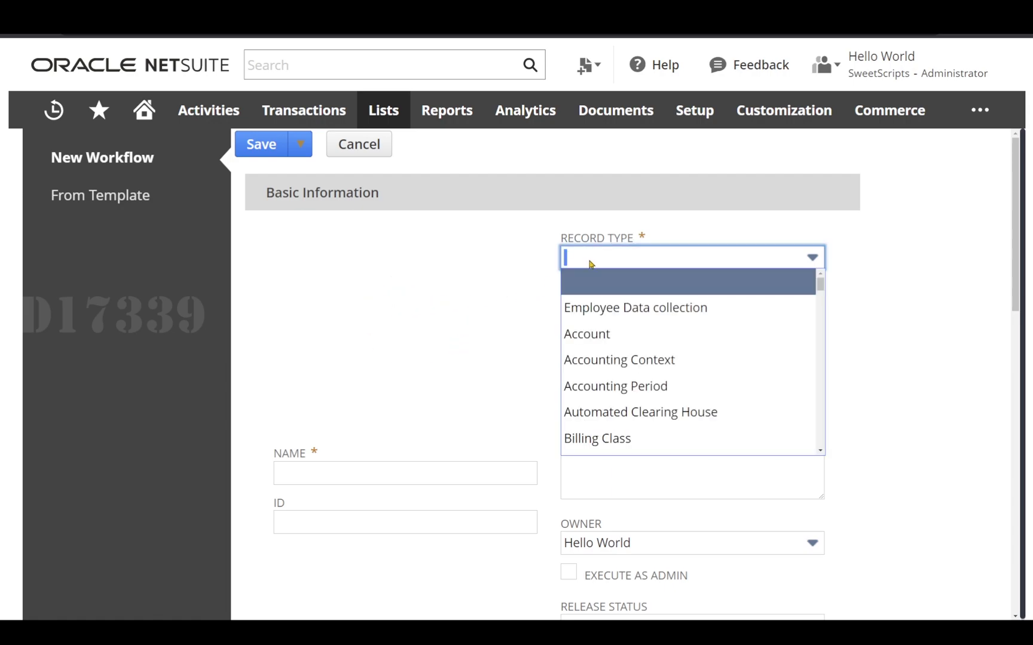
text(Customer)
key(Tab)
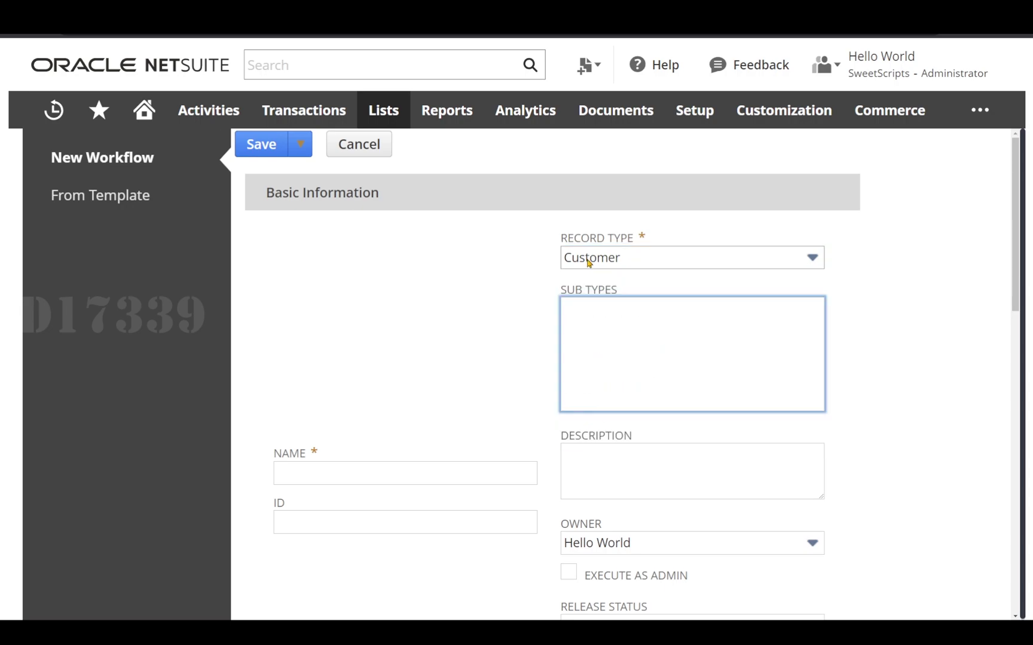
click(608, 324)
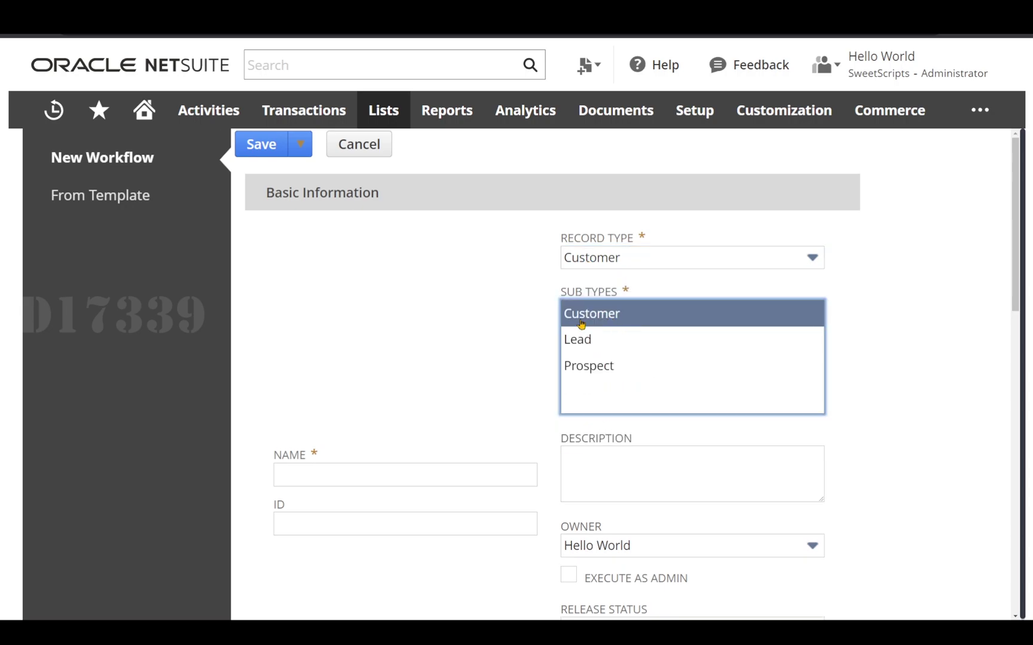
scroll(352, 382, down, 1)
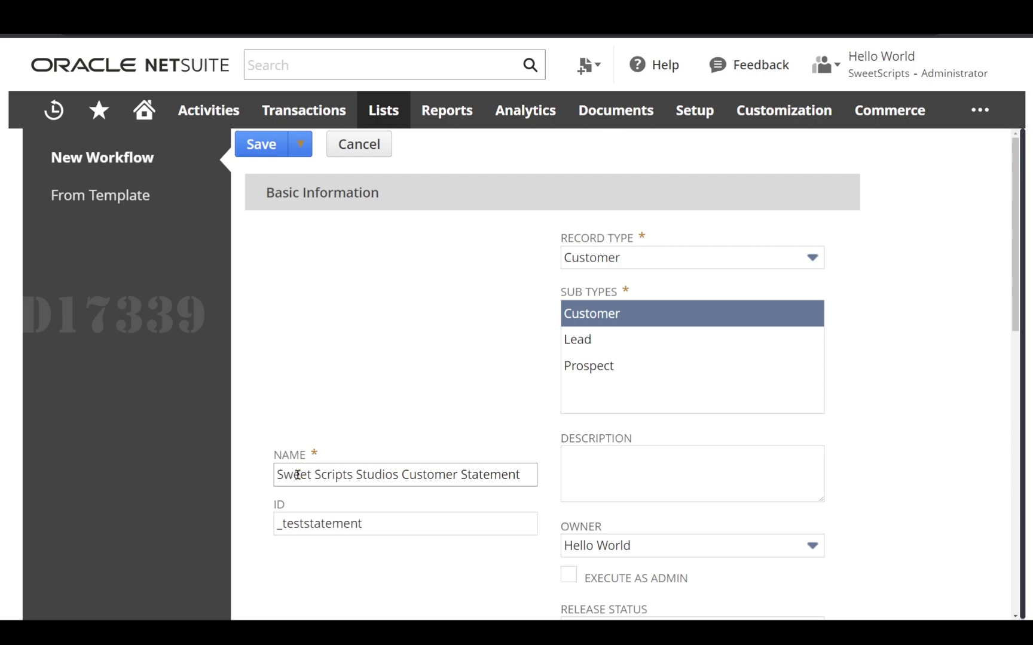
Name the workflow 'Sweet Scripts Studios Customer Statement' with ID '_teststatement'
click(297, 472)
drag(528, 473, 260, 491)
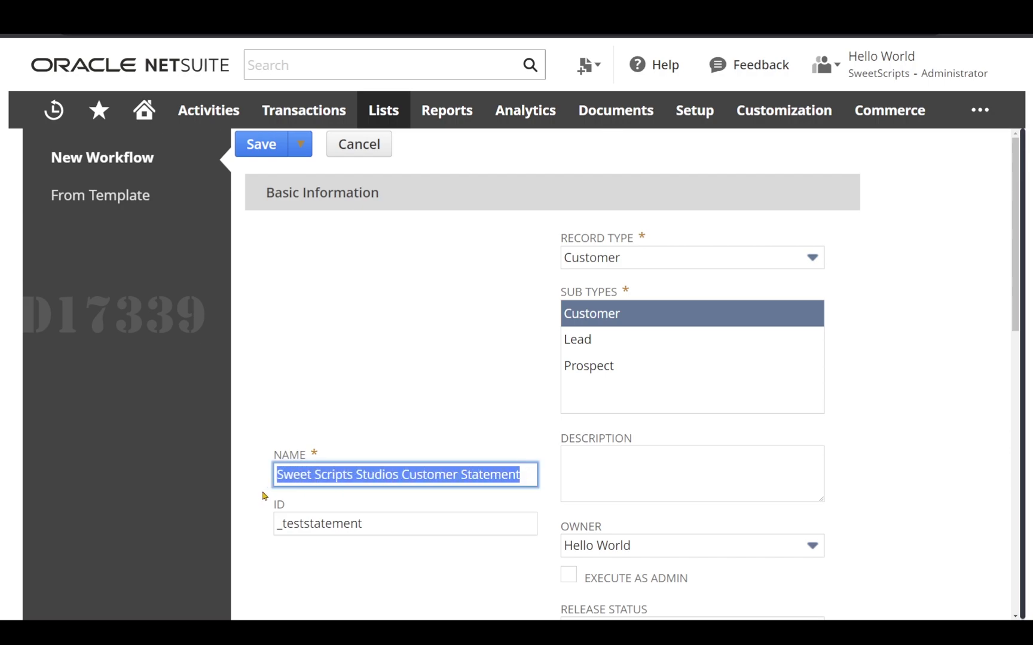
scroll(352, 383, down, 1)
drag(362, 469, 267, 475)
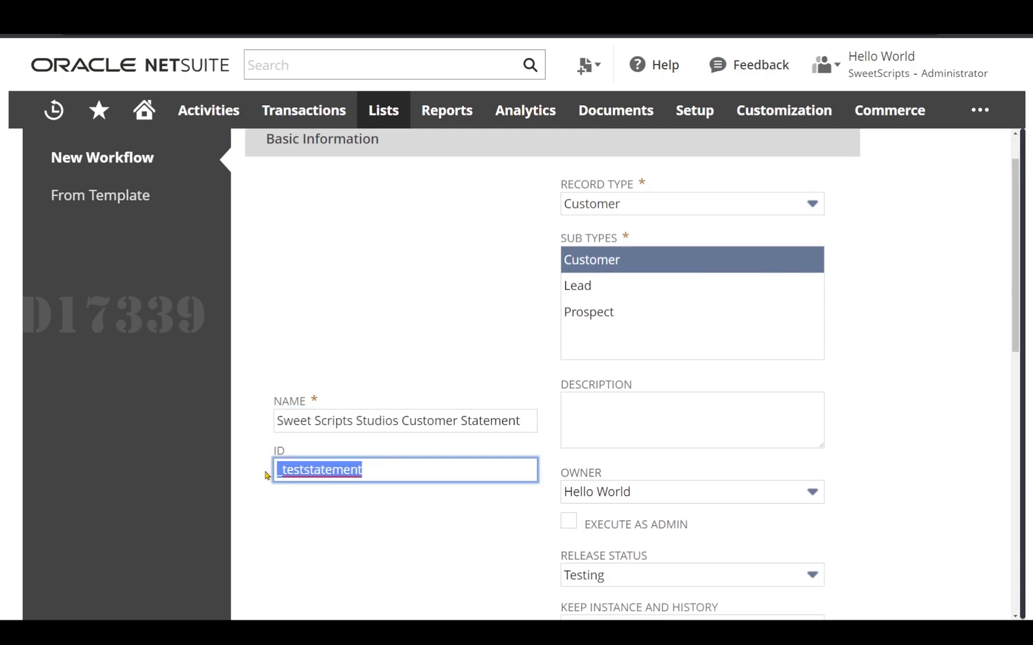
click(348, 517)
scroll(350, 511, down, 2)
scroll(350, 507, down, 1)
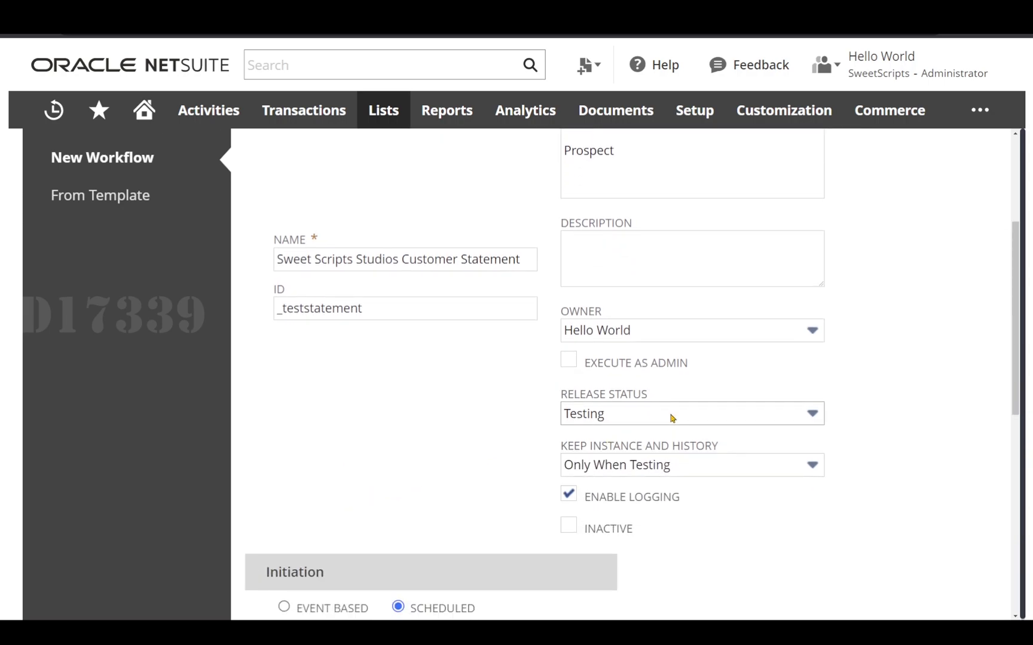
scroll(453, 419, down, 2)
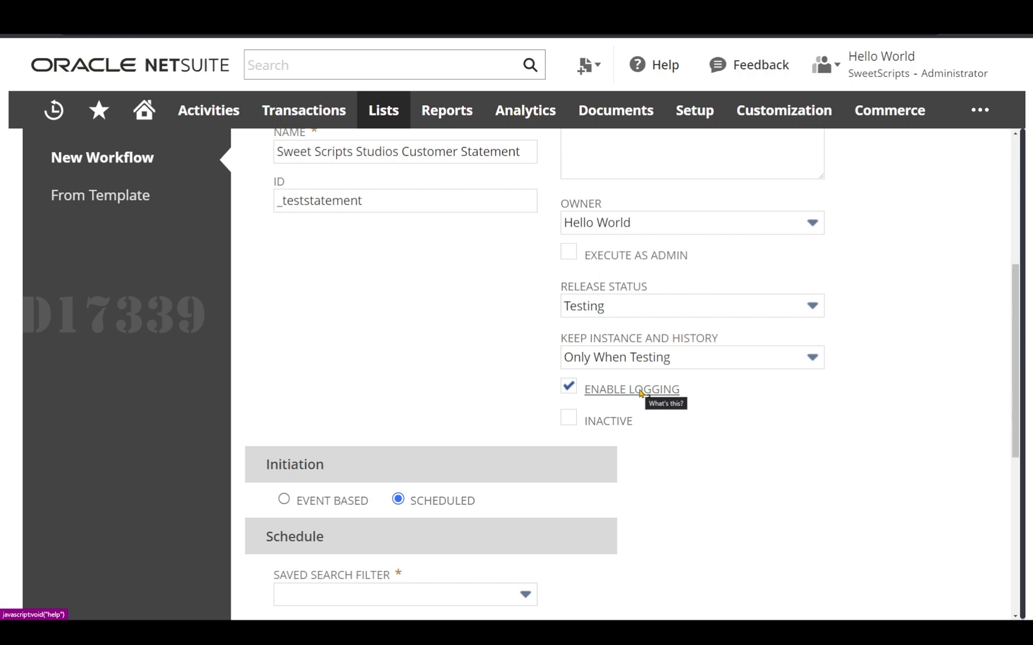
Schedule it on 'Sweet Scripts Generate Customer Statement Search', every 30 minutes from 5/5/2023, and save
scroll(389, 385, down, 3)
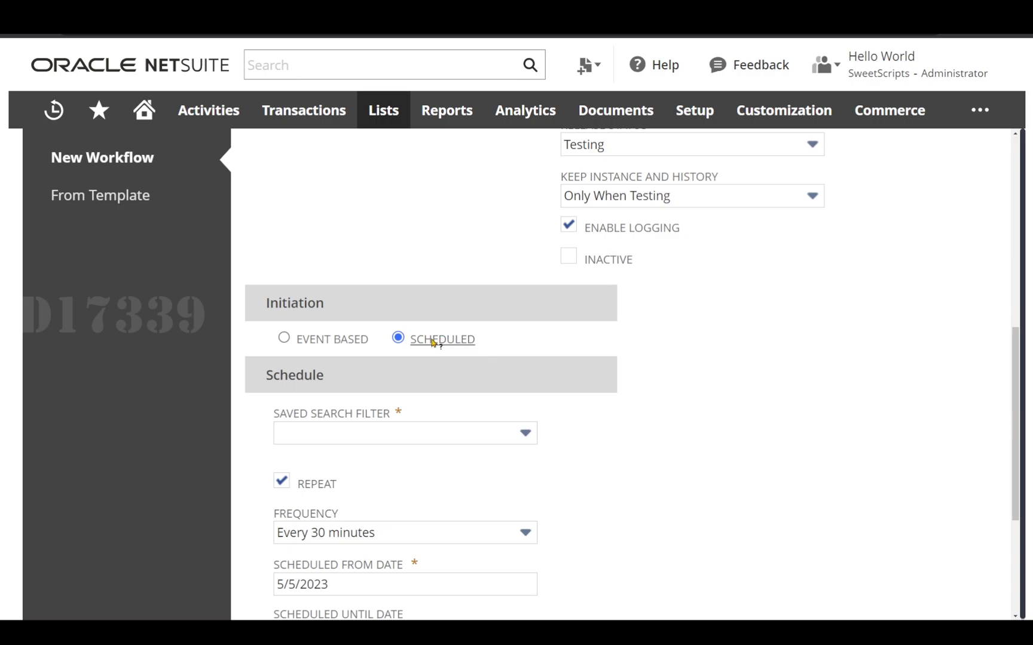
scroll(428, 284, down, 2)
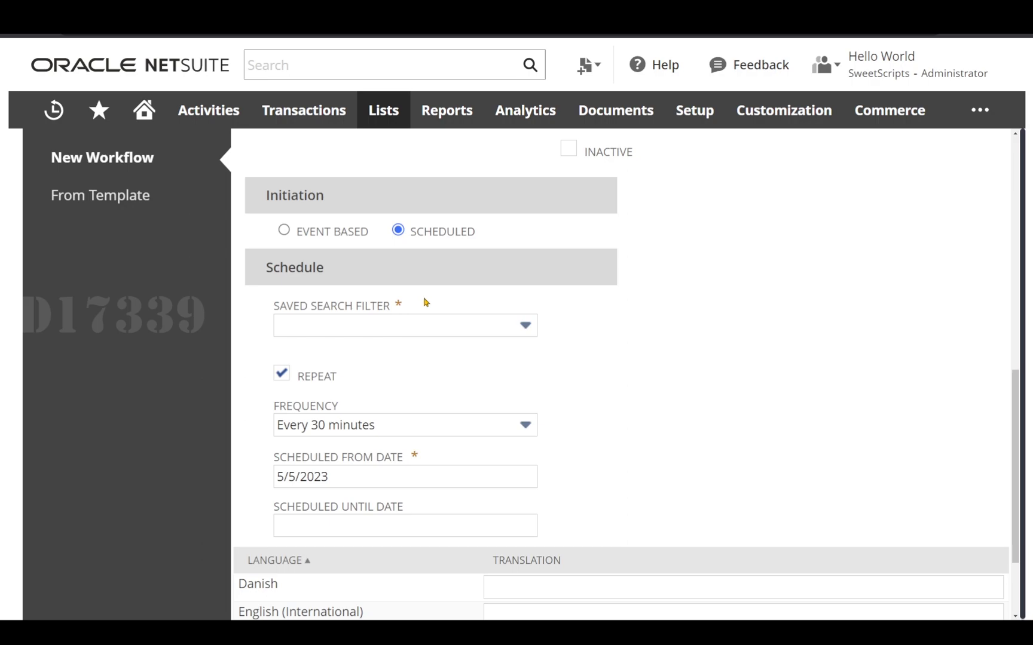
click(433, 327)
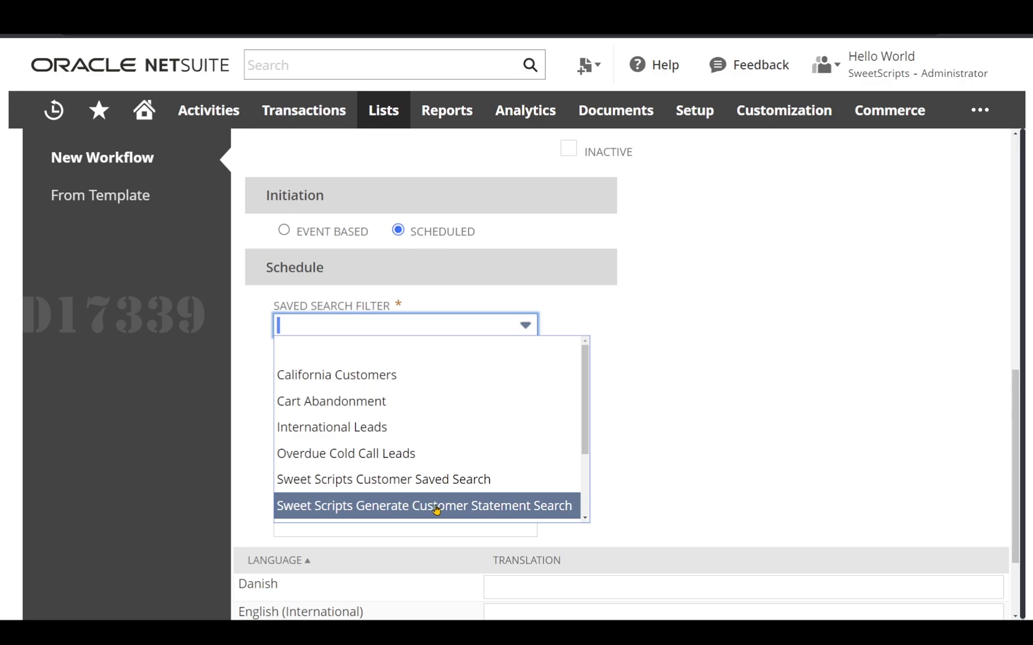
click(417, 507)
scroll(666, 363, down, 2)
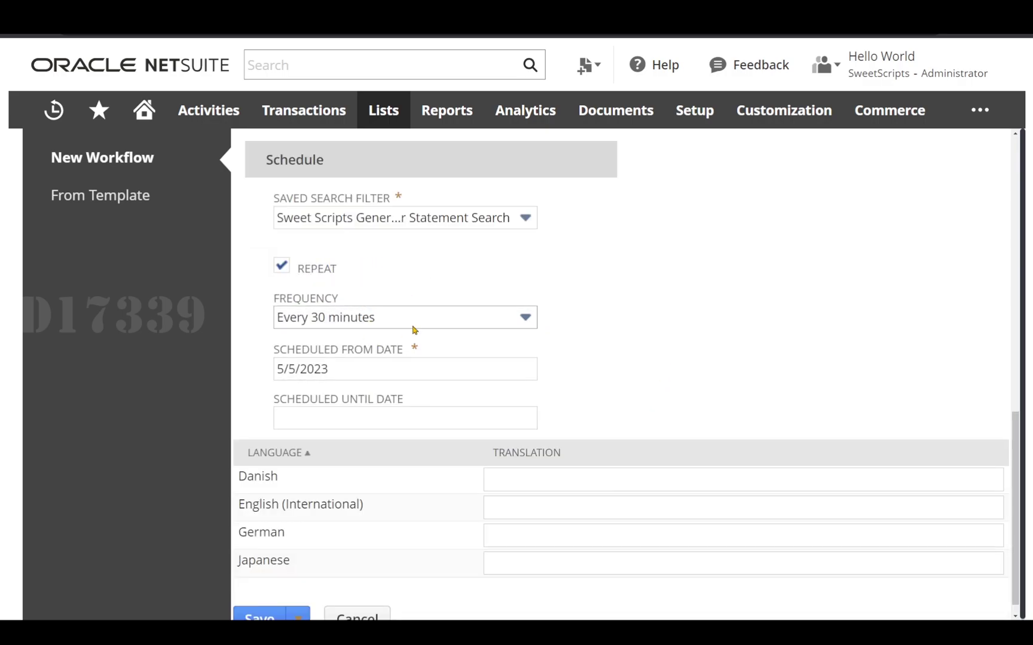
scroll(593, 314, down, 1)
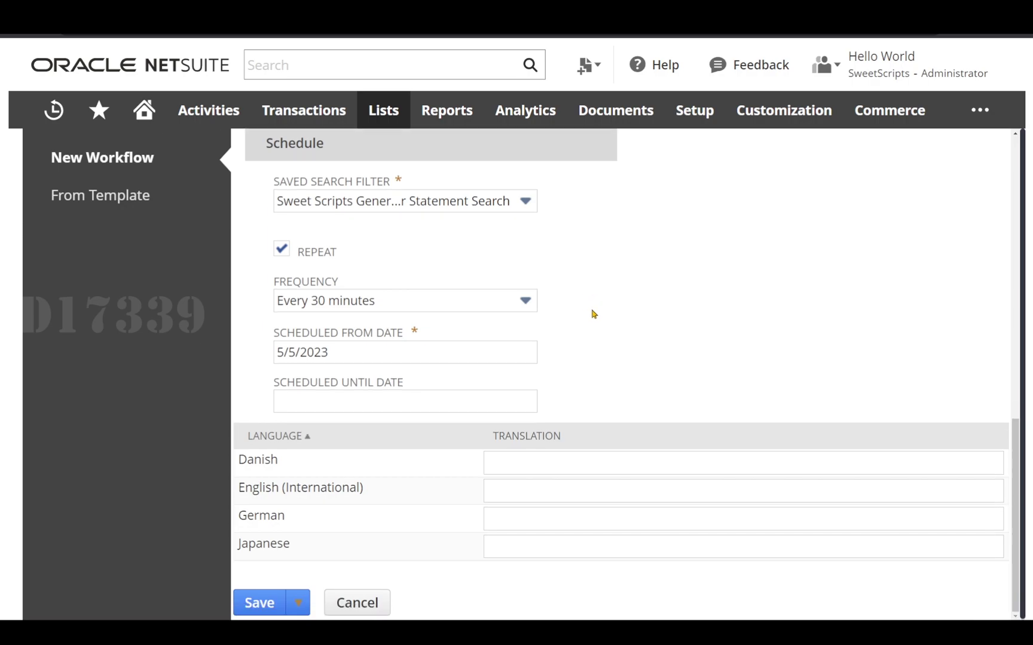
click(263, 605)
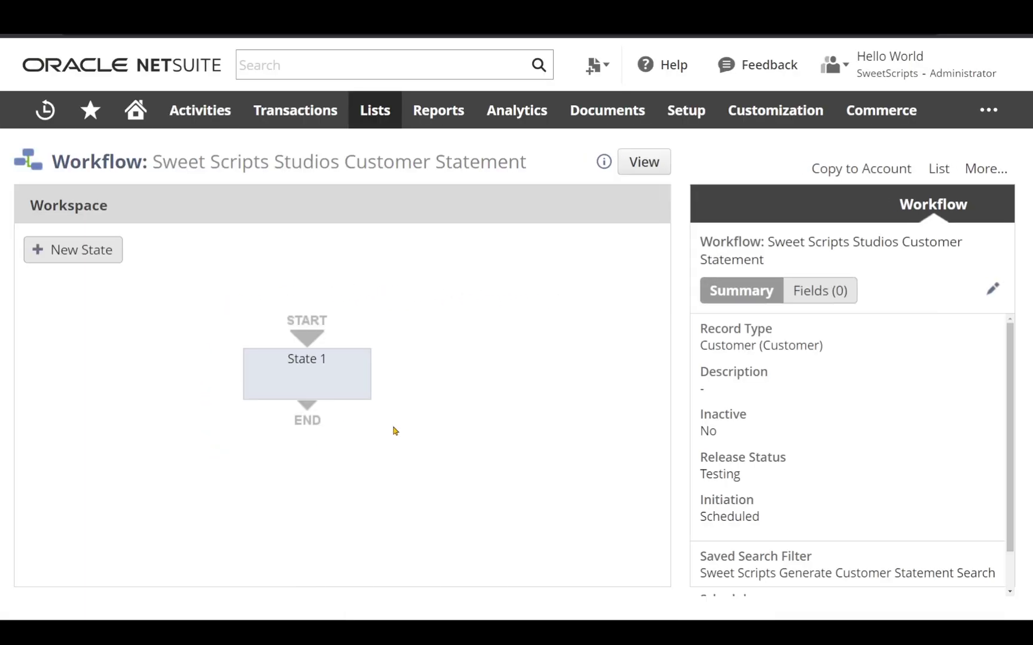
Toggle between State 1 and the workflow summary to review their settings
click(304, 375)
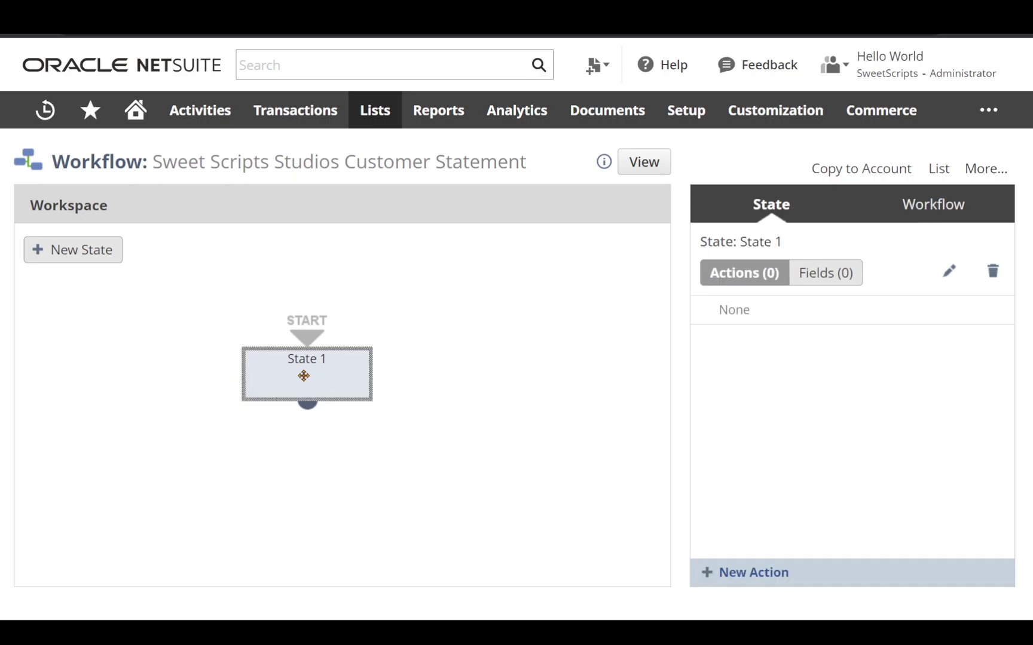
click(488, 342)
click(318, 366)
click(476, 317)
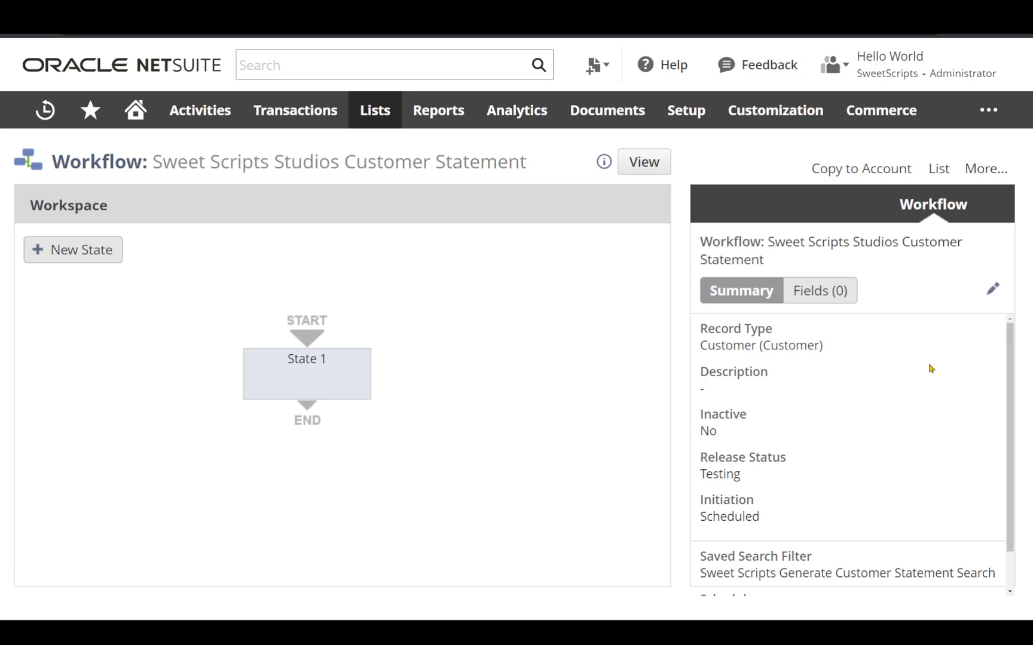
scroll(930, 367, down, 2)
scroll(928, 361, up, 2)
Add a new Send Email action to State 1
click(341, 366)
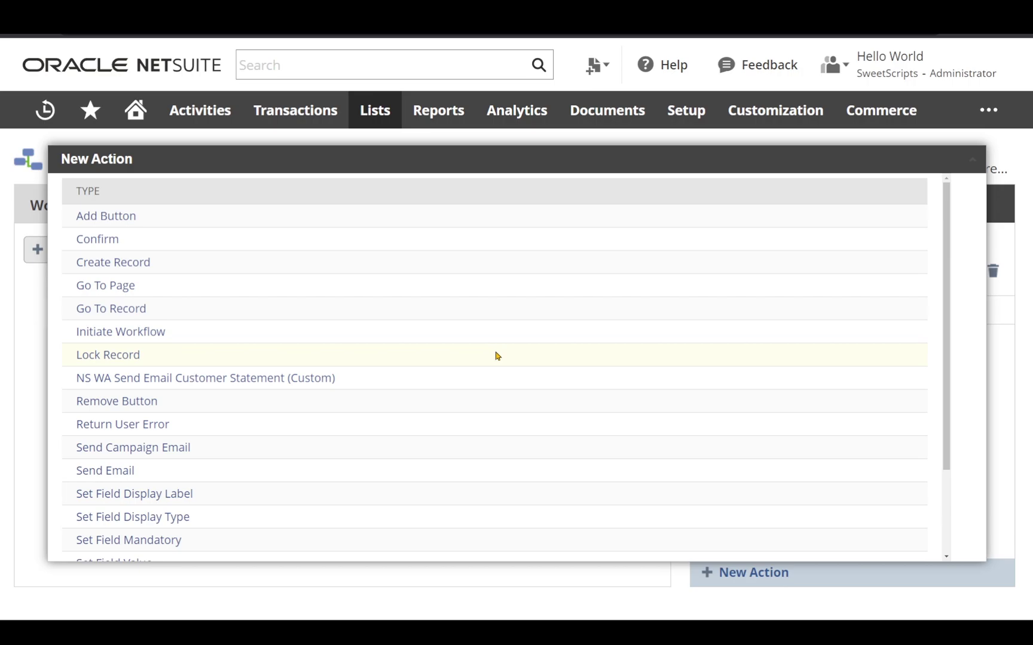
scroll(353, 324, down, 2)
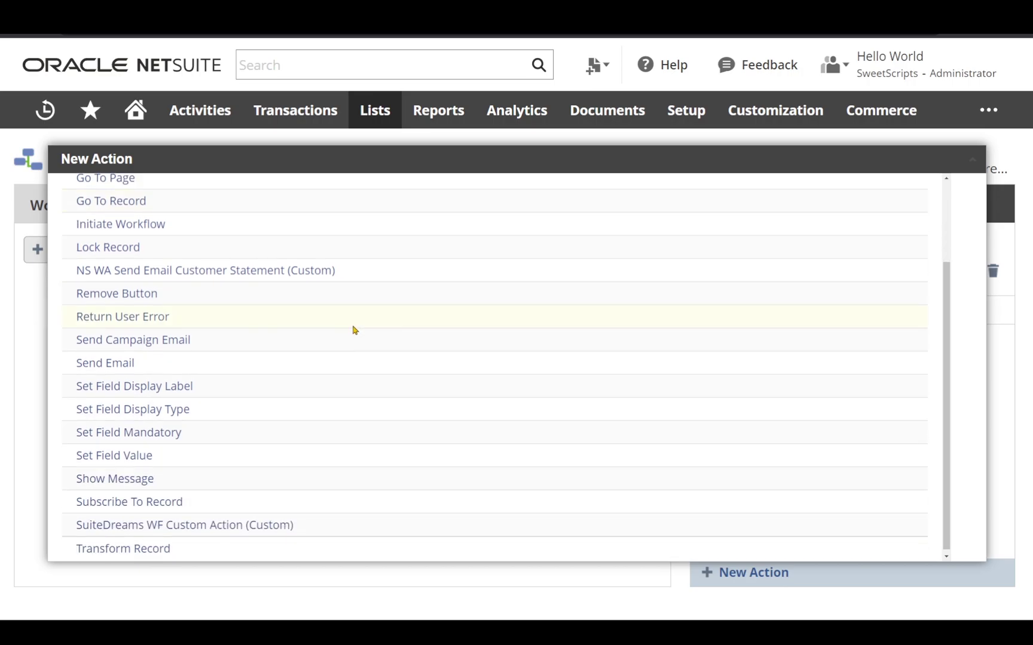
click(126, 366)
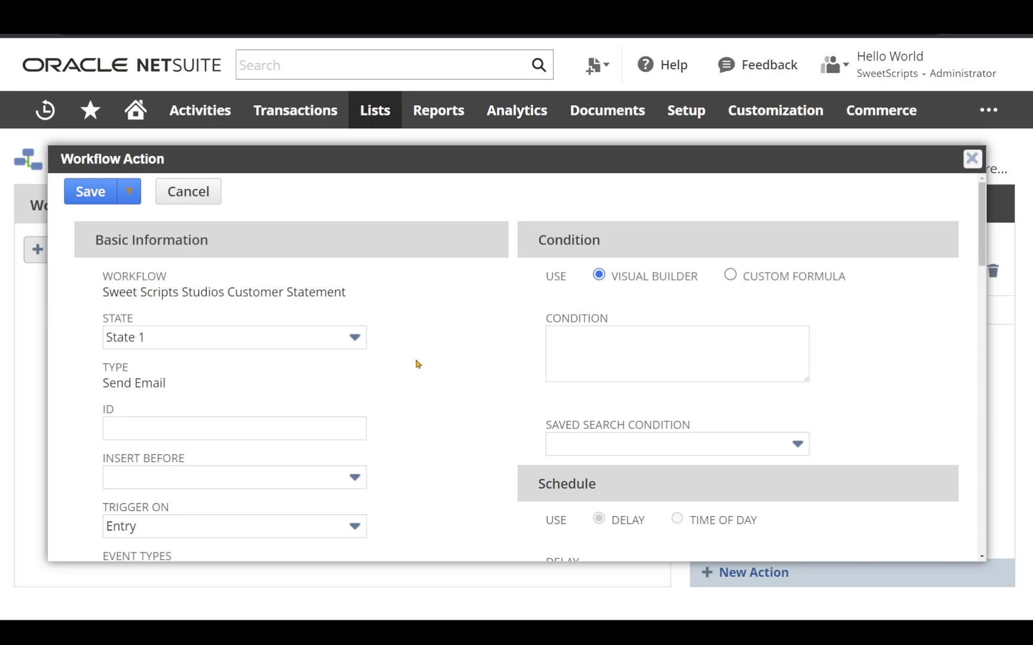
Choose the employee as Specific Sender, keeping Current Record as recipient
scroll(418, 363, down, 3)
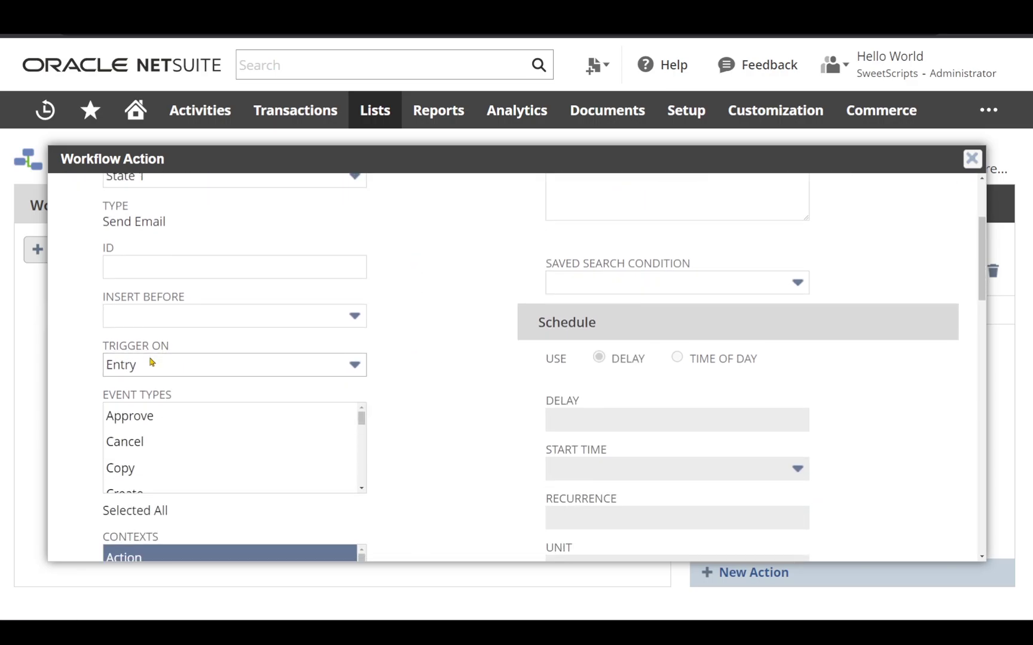
scroll(453, 387, down, 7)
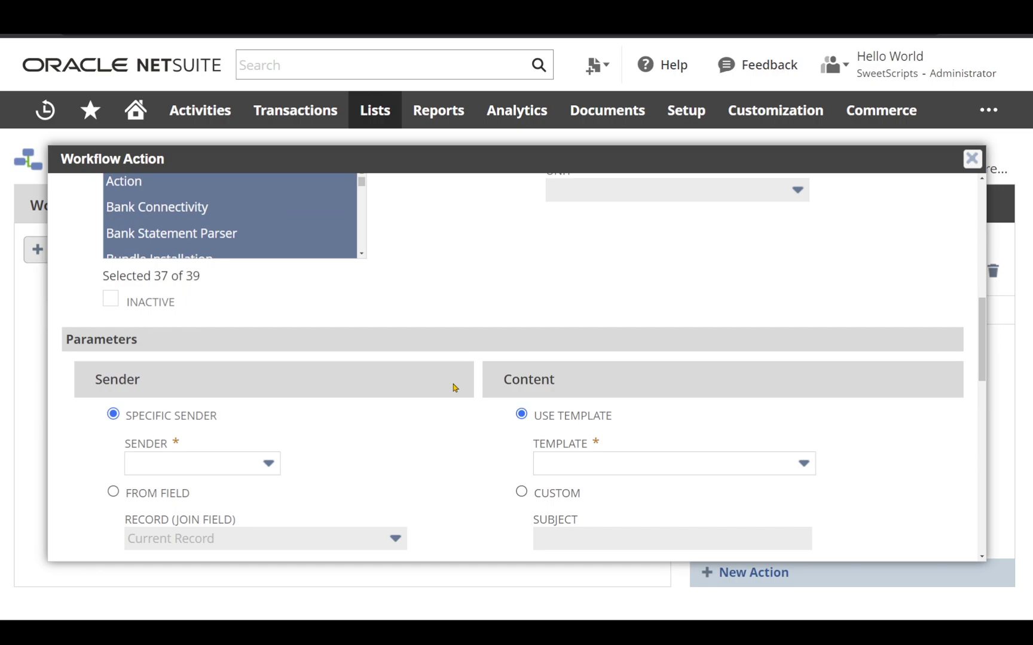
scroll(453, 388, down, 2)
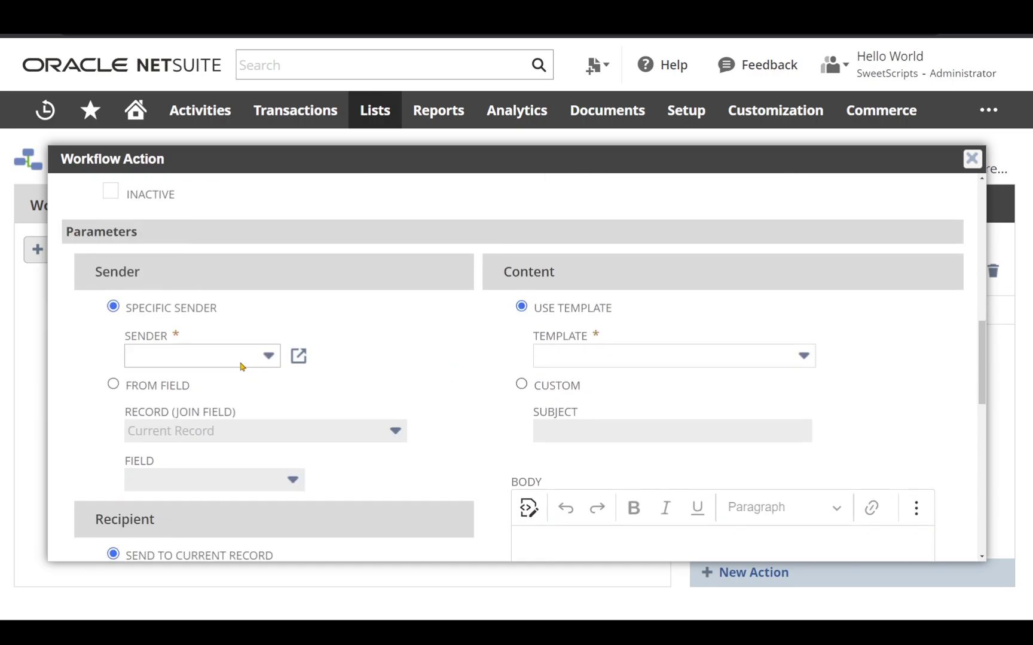
click(243, 366)
click(244, 365)
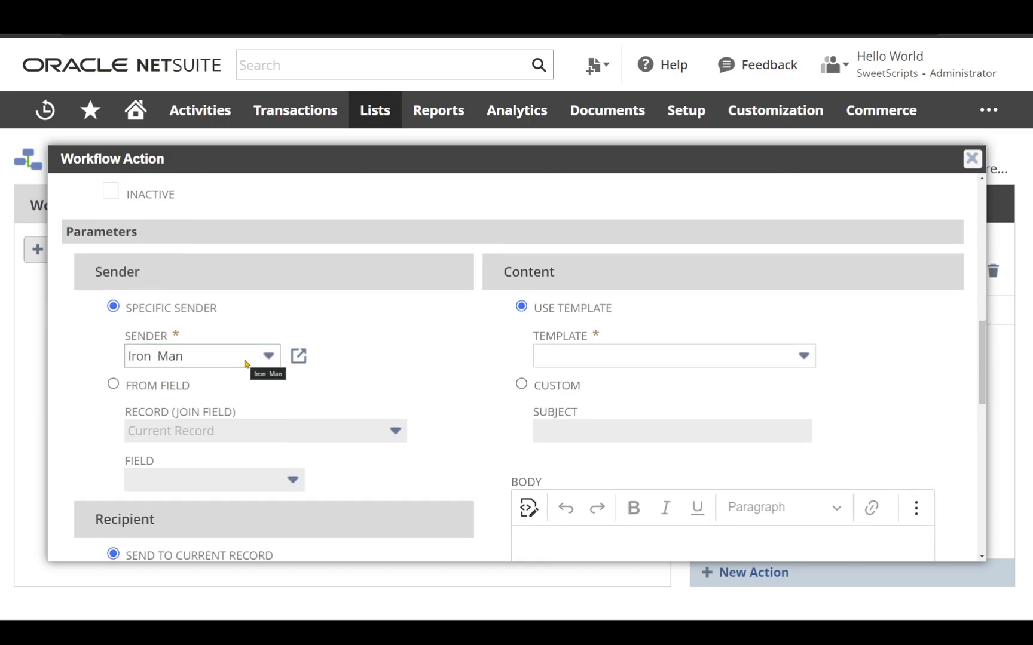
scroll(360, 359, down, 3)
scroll(362, 369, up, 1)
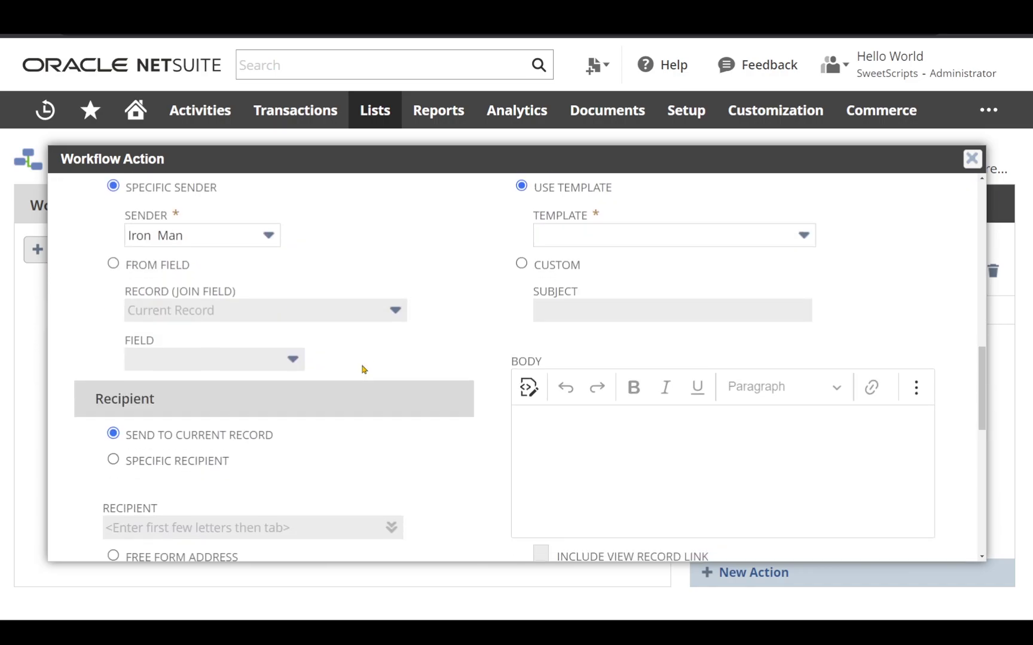
scroll(242, 361, down, 1)
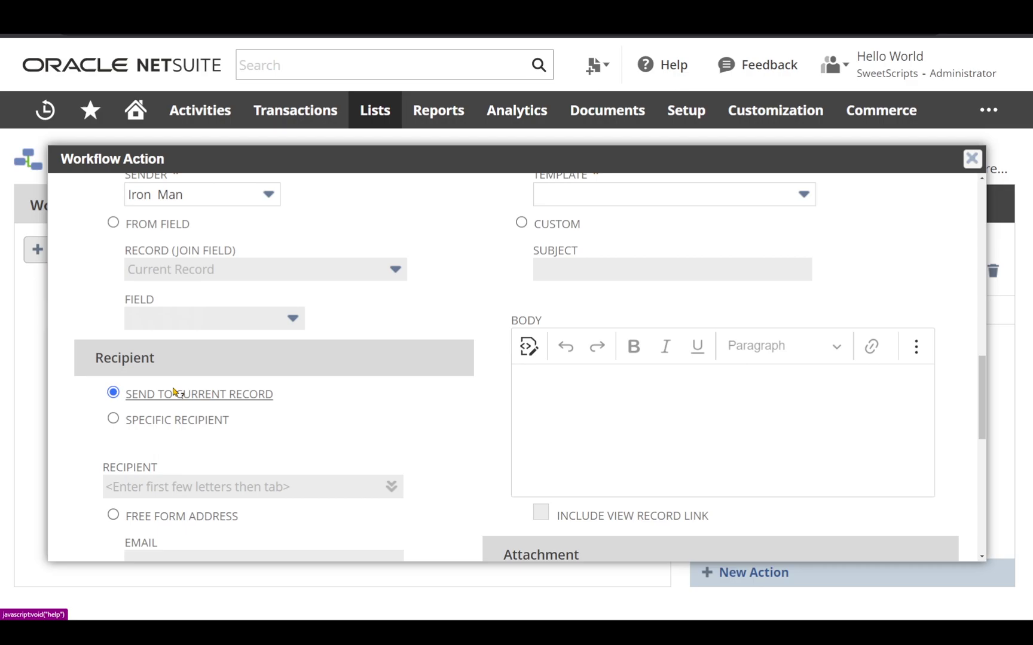
scroll(328, 392, down, 3)
scroll(359, 396, up, 2)
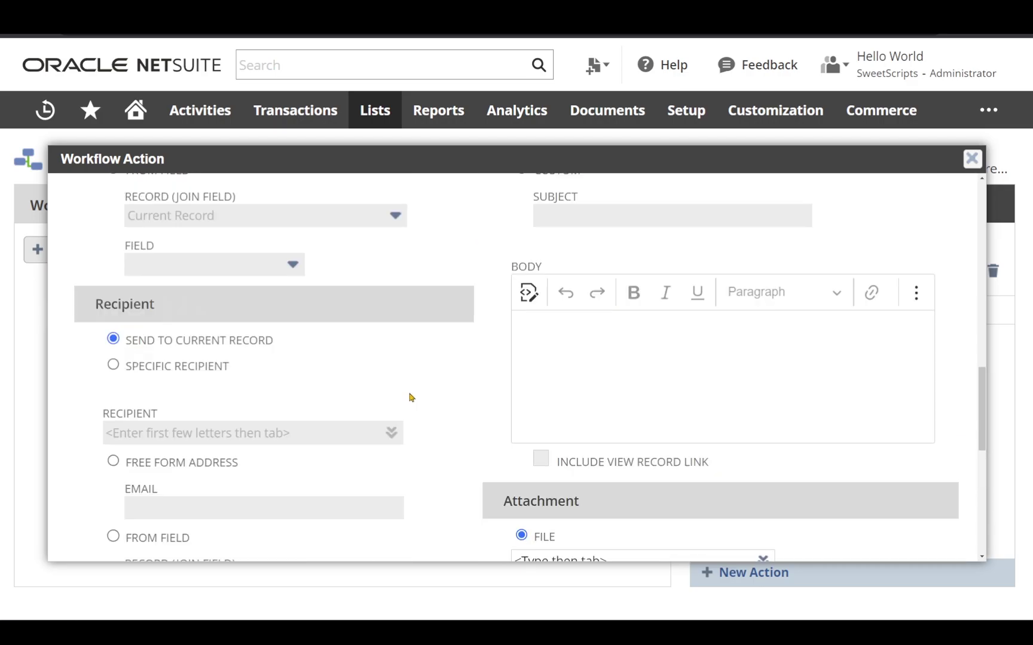
scroll(457, 399, up, 3)
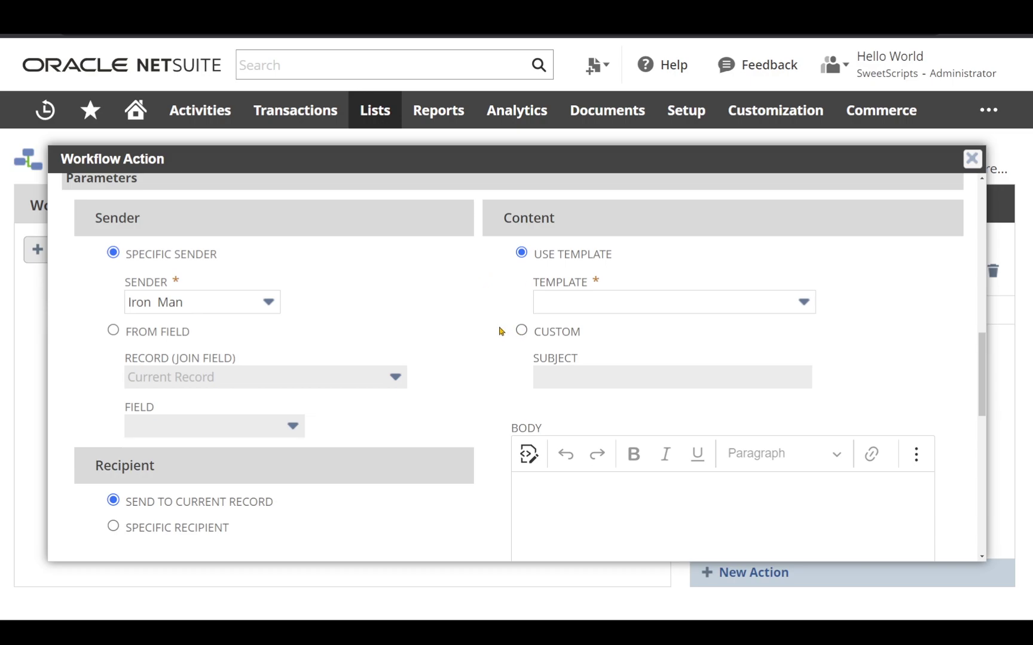
Switch to Custom content and paste the subject 'Customer Statement'
click(521, 331)
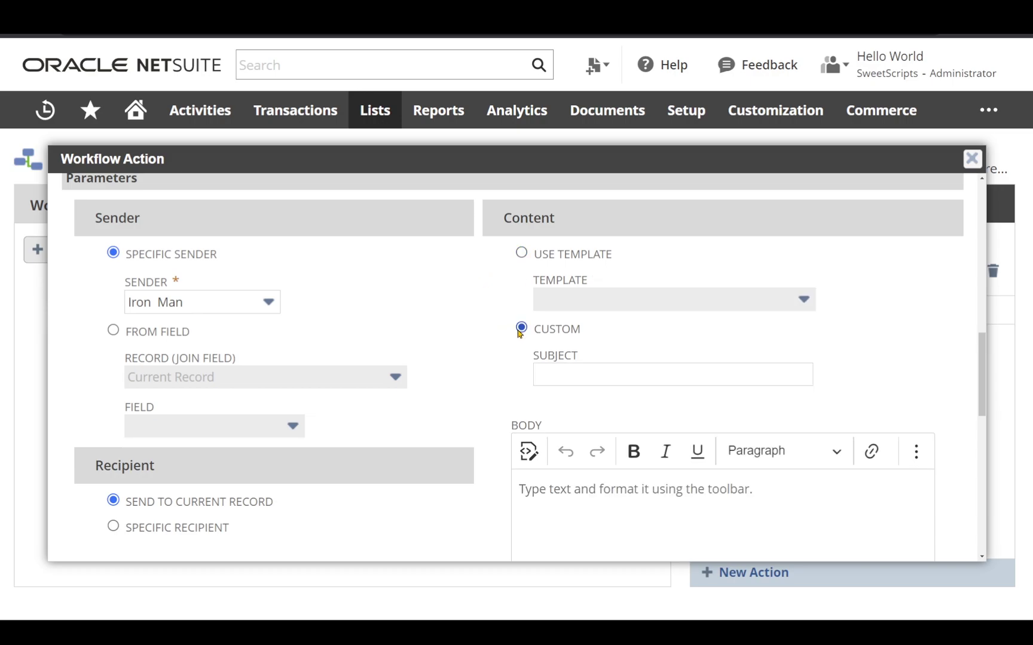
text(Customer Statement)
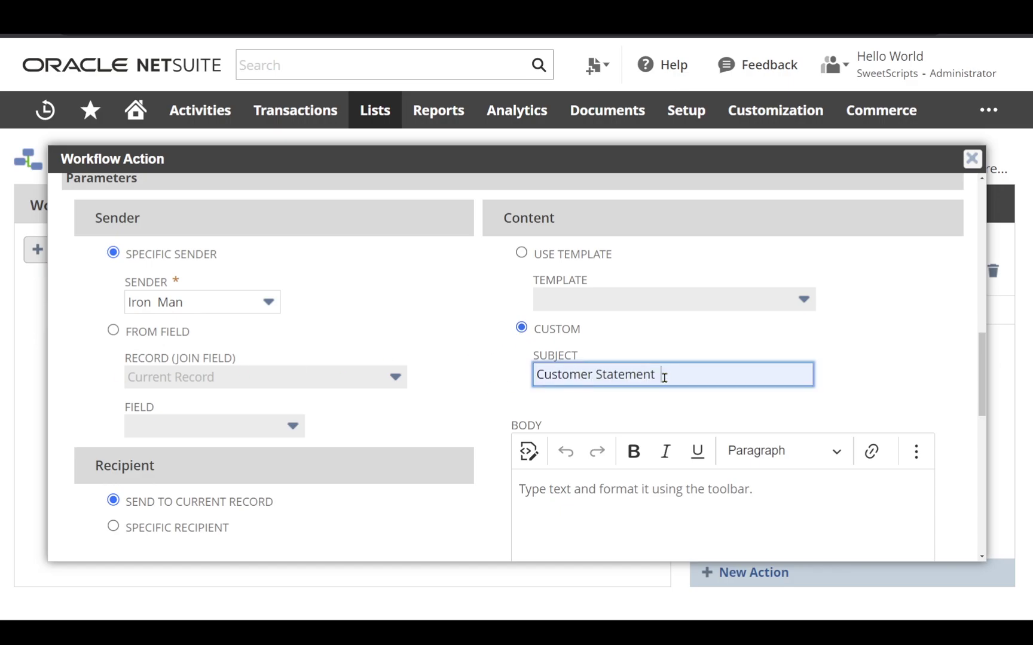
drag(662, 376, 514, 380)
click(485, 385)
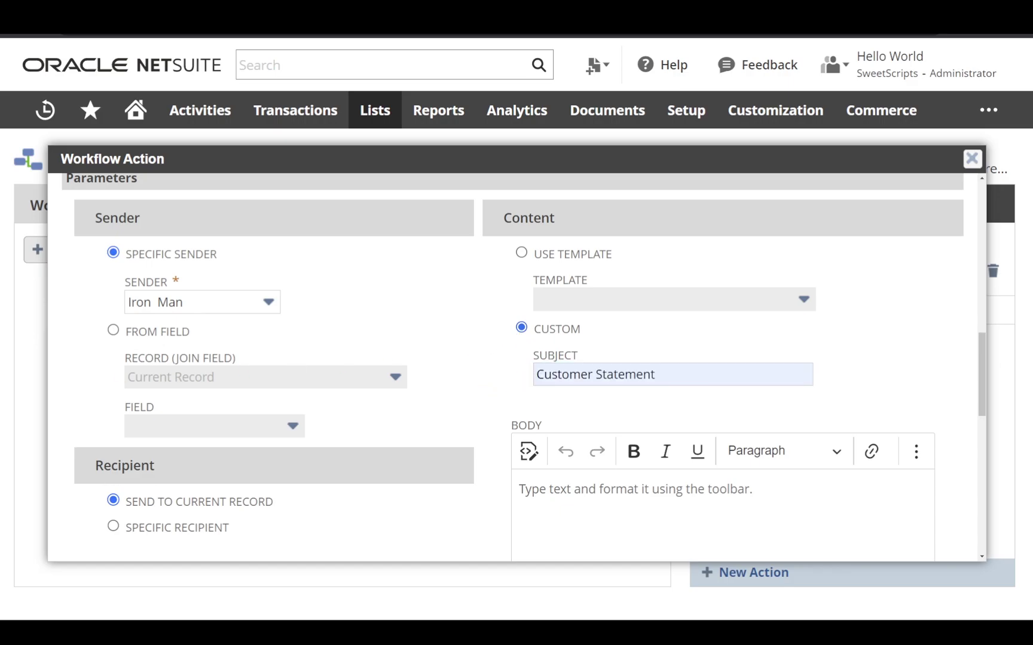
Paste the greeting body ending 'Regards, Sweet Scripts Studios' and include the view record link
scroll(598, 383, down, 3)
click(661, 383)
text(Hello , PFA Customer Statement. Regards Sweet Scripts Studios)
drag(658, 417, 518, 328)
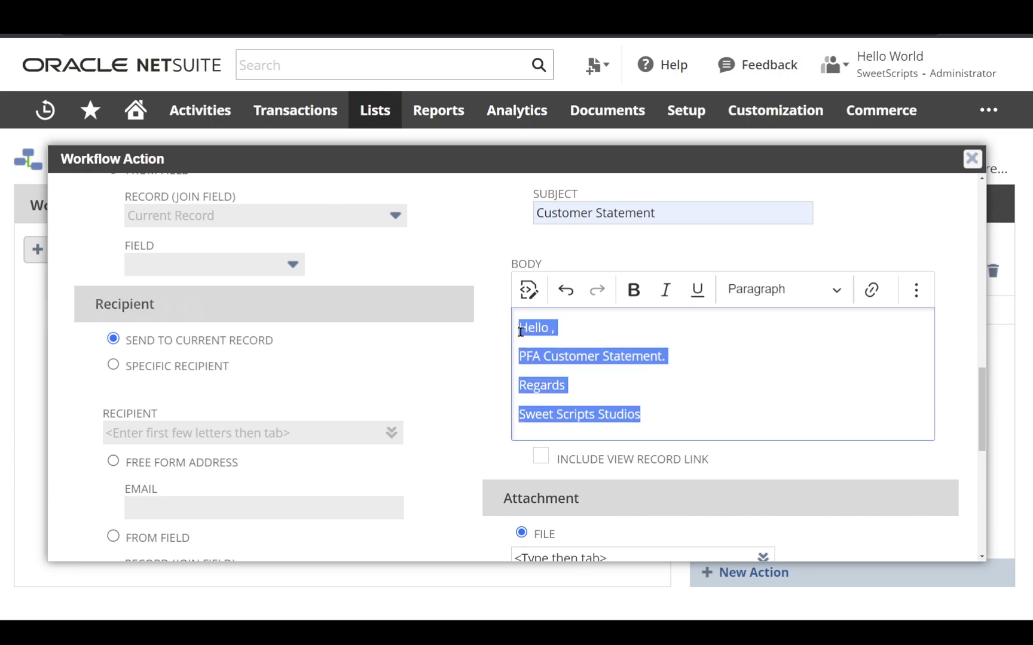
click(489, 346)
scroll(490, 346, down, 1)
scroll(489, 345, down, 3)
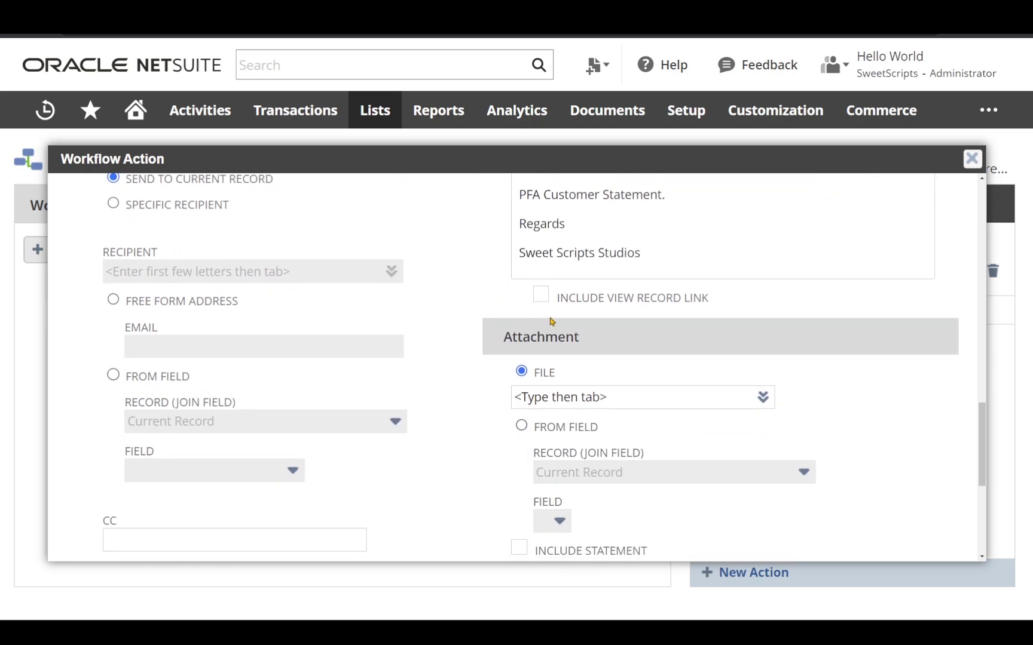
click(540, 297)
Attach the customer statement as a PDF with statement date 'today'
scroll(717, 299, down, 2)
scroll(468, 327, down, 2)
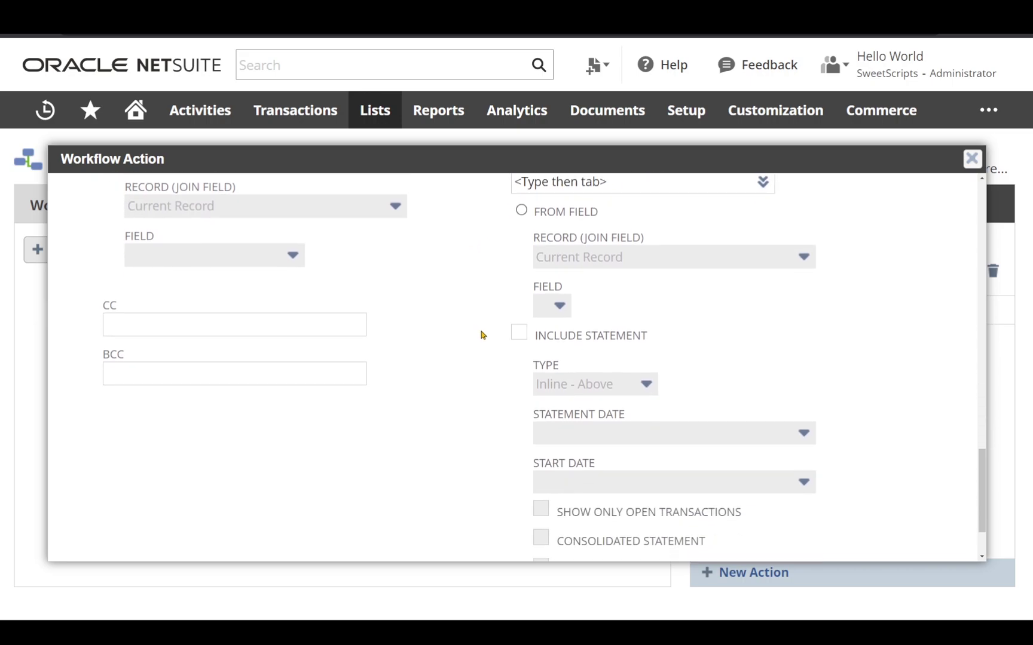
click(518, 333)
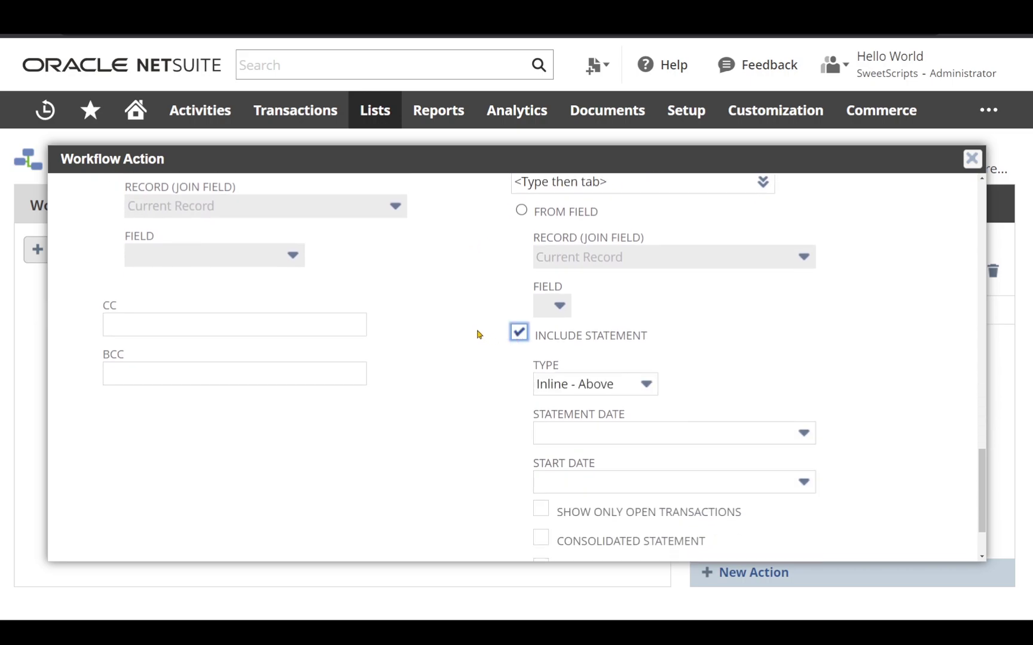
scroll(477, 333, down, 1)
click(597, 331)
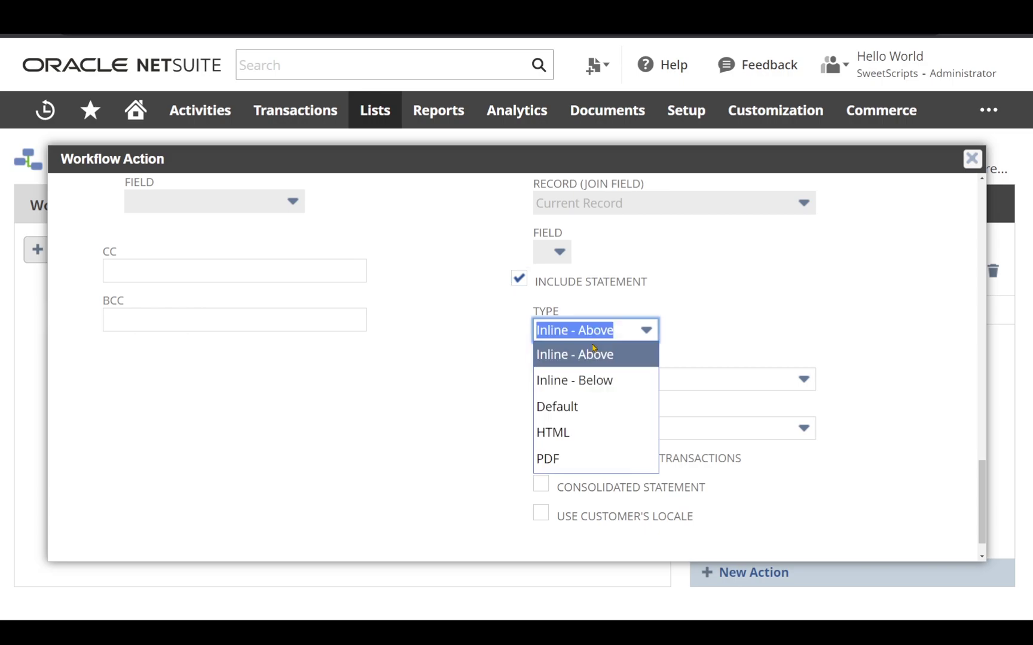
click(563, 461)
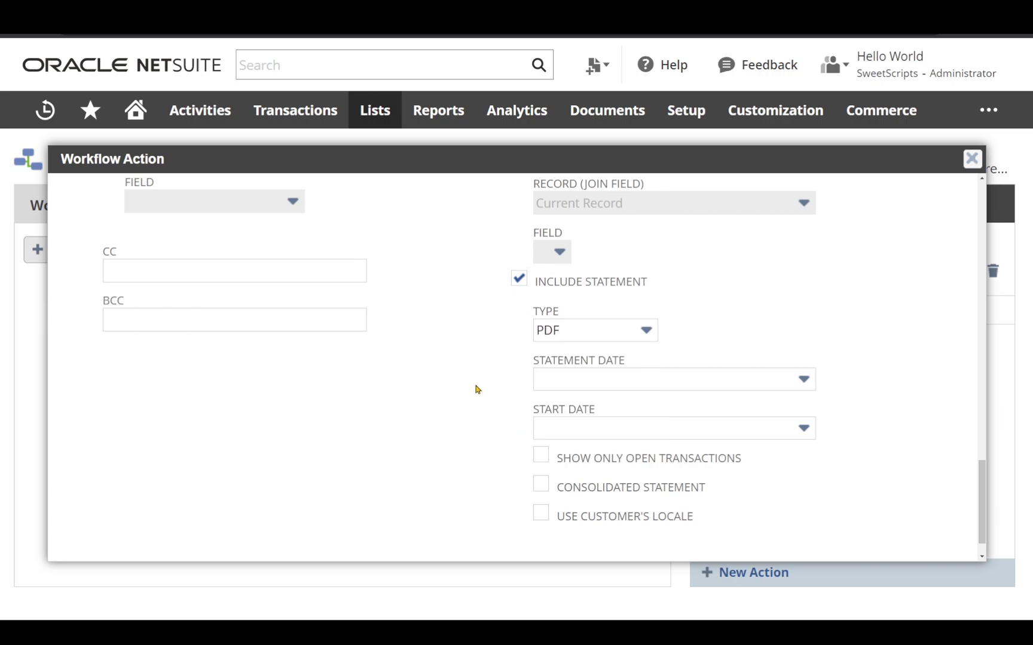
click(561, 382)
text(today)
key(Tab)
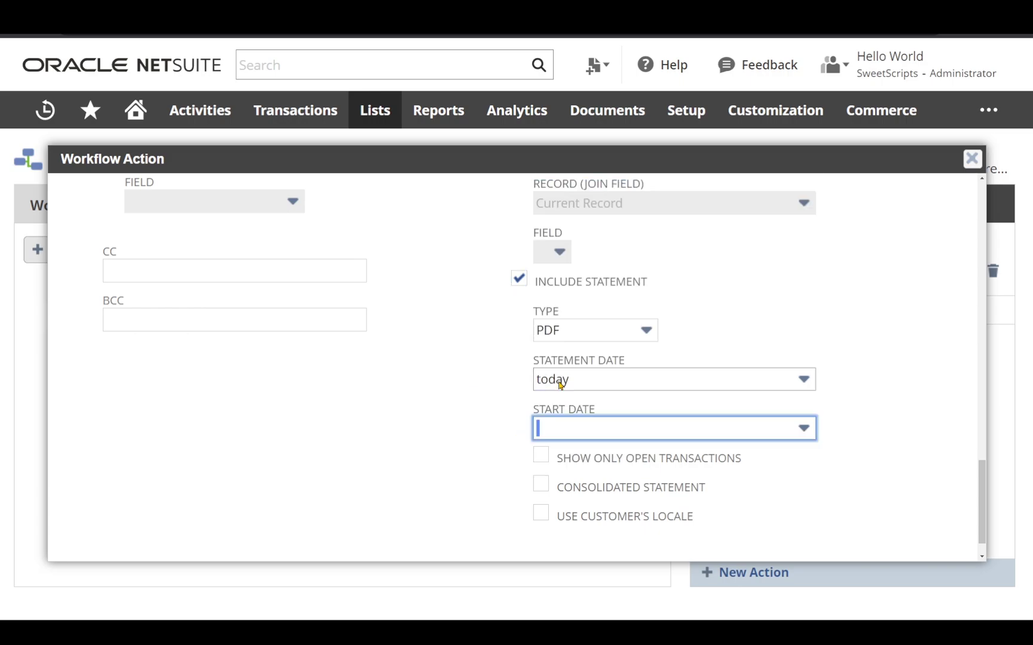
Set the start date to 'yesterday', show only open transactions, and save the action
scroll(539, 390, down, 1)
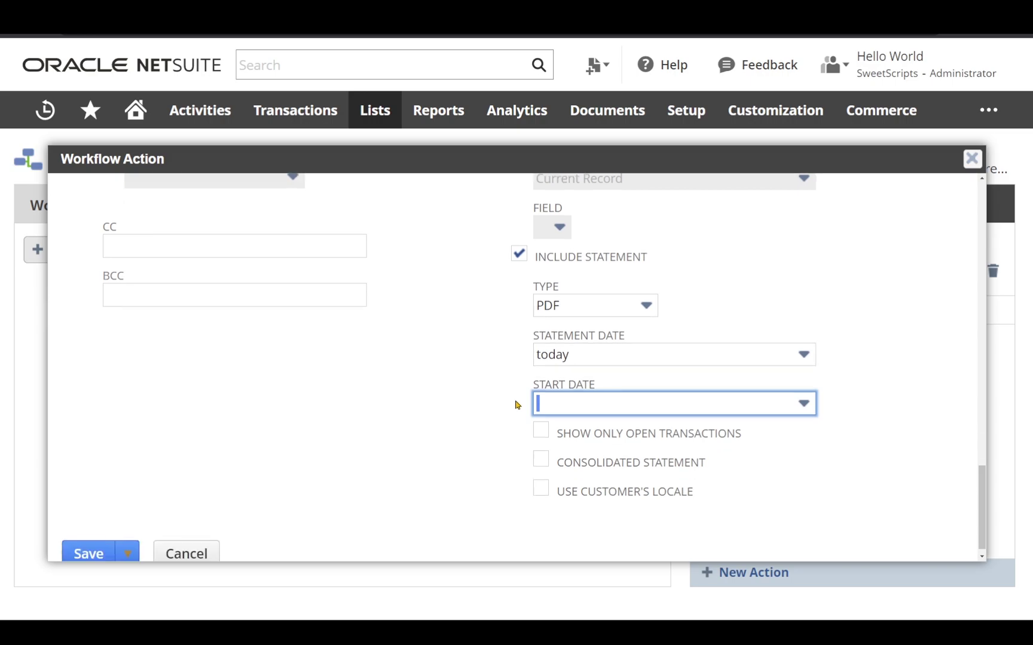
click(579, 395)
text(yesterday)
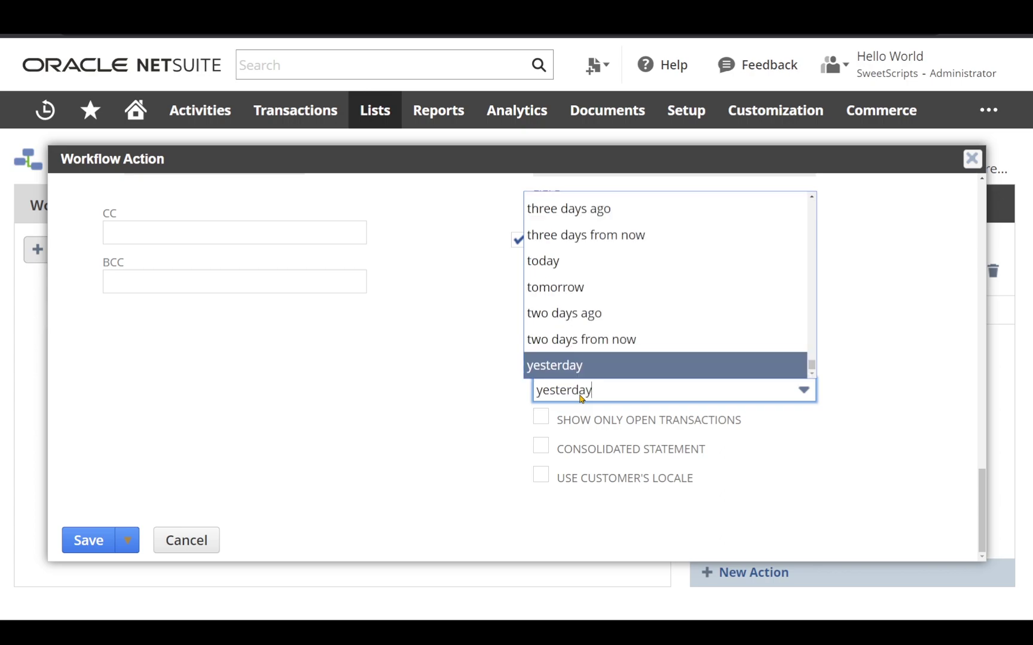
key(Tab)
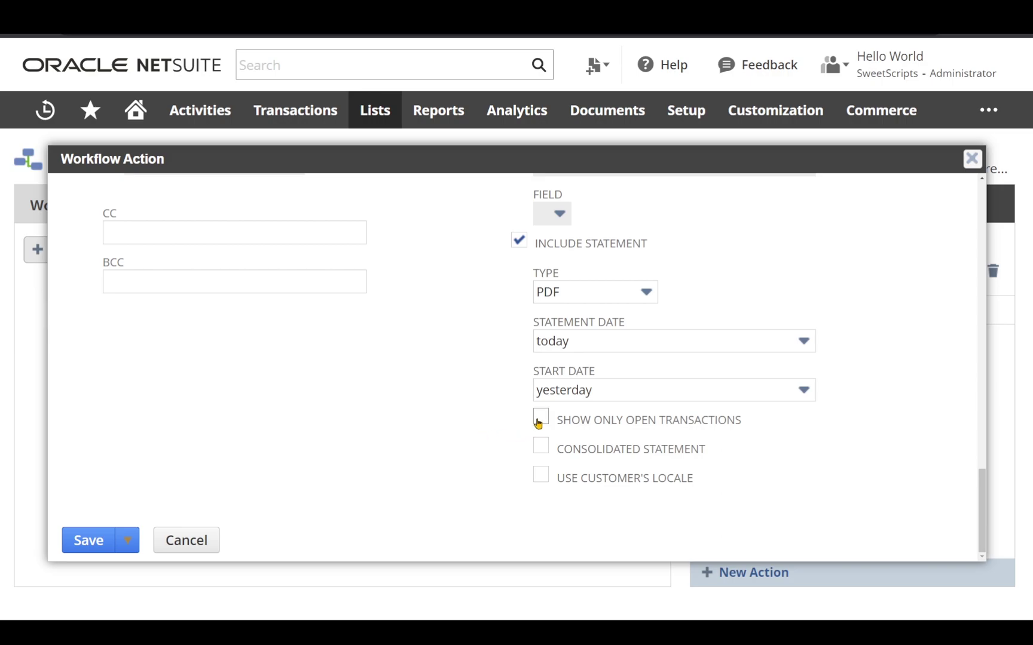
click(538, 423)
scroll(417, 439, up, 5)
scroll(417, 438, down, 5)
click(79, 541)
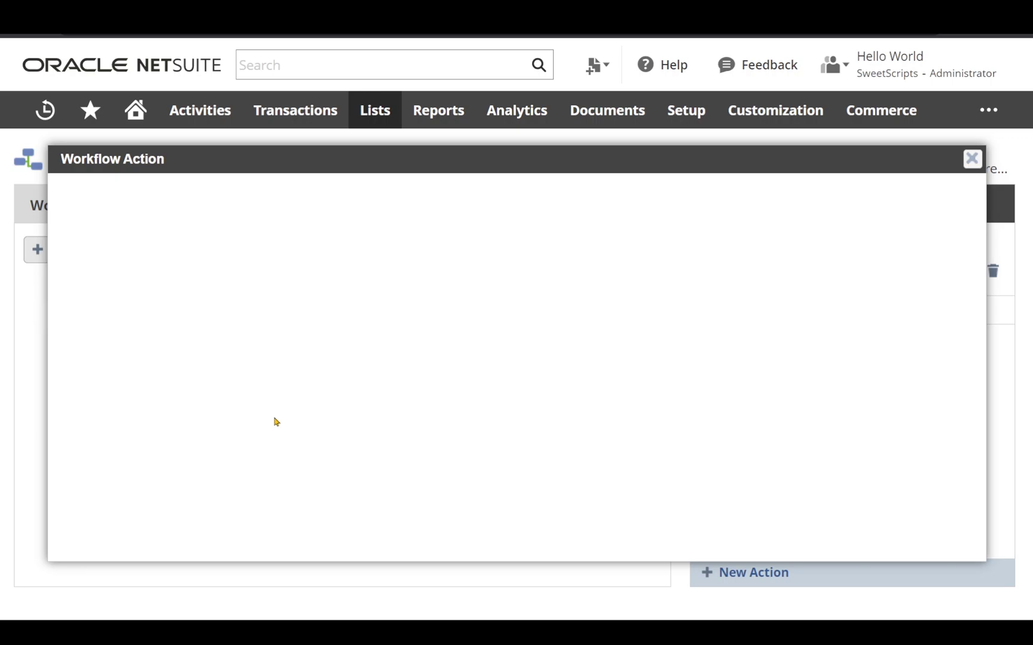
Show the workflow summary and edit the Customer Statement workflow's settings via the pencil icon
click(241, 370)
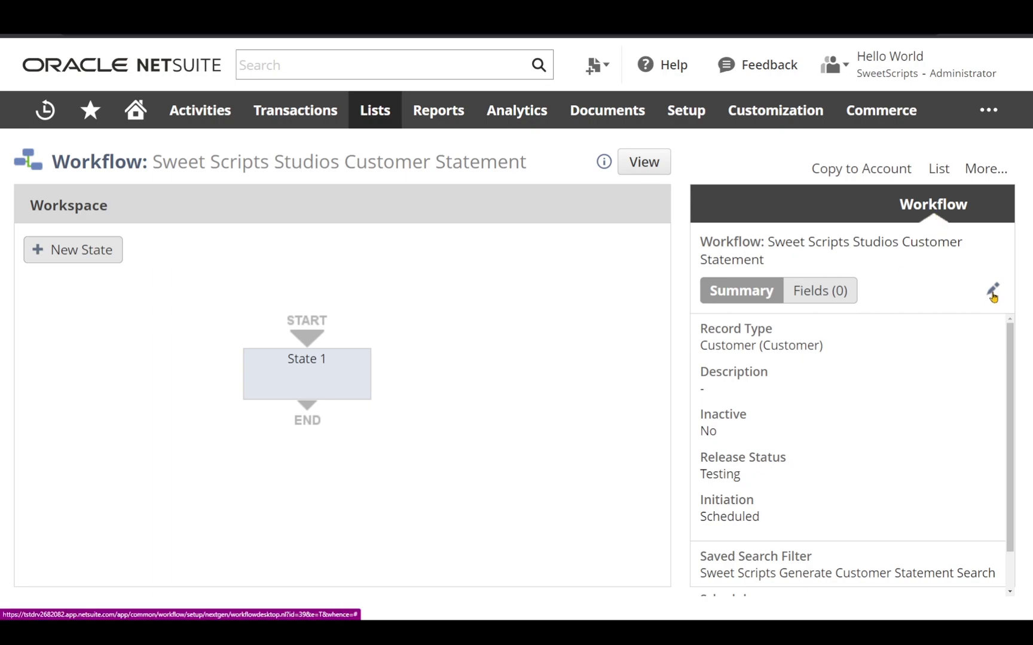
scroll(959, 349, down, 2)
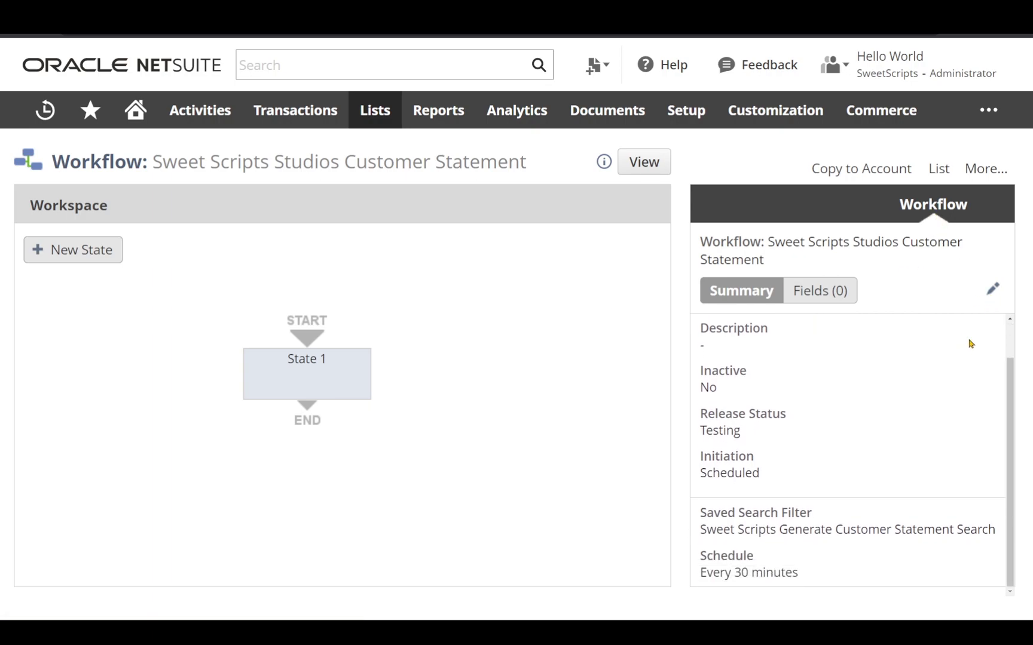
click(994, 292)
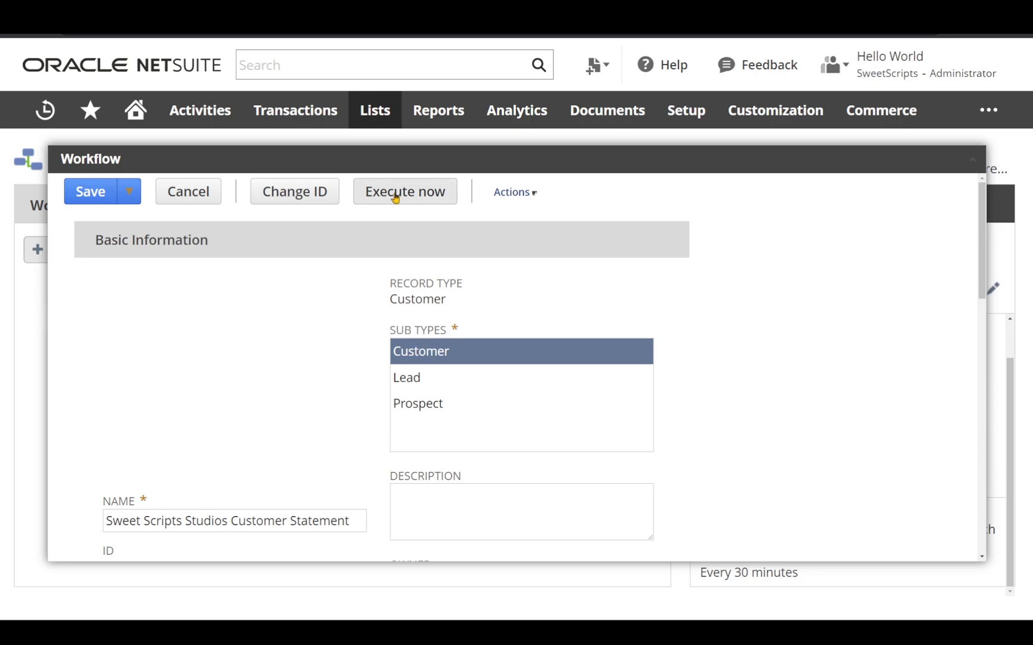
Execute the workflow and find the 5/5/2023 2:01 pm Customer Statement email in the customer's Messages
click(395, 198)
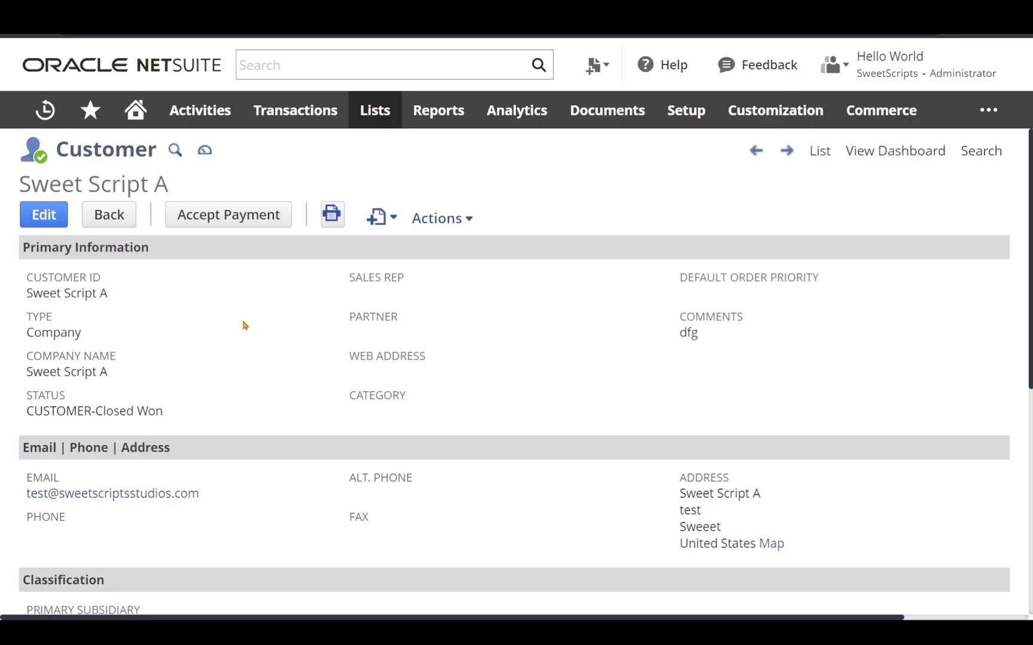
scroll(243, 325, down, 6)
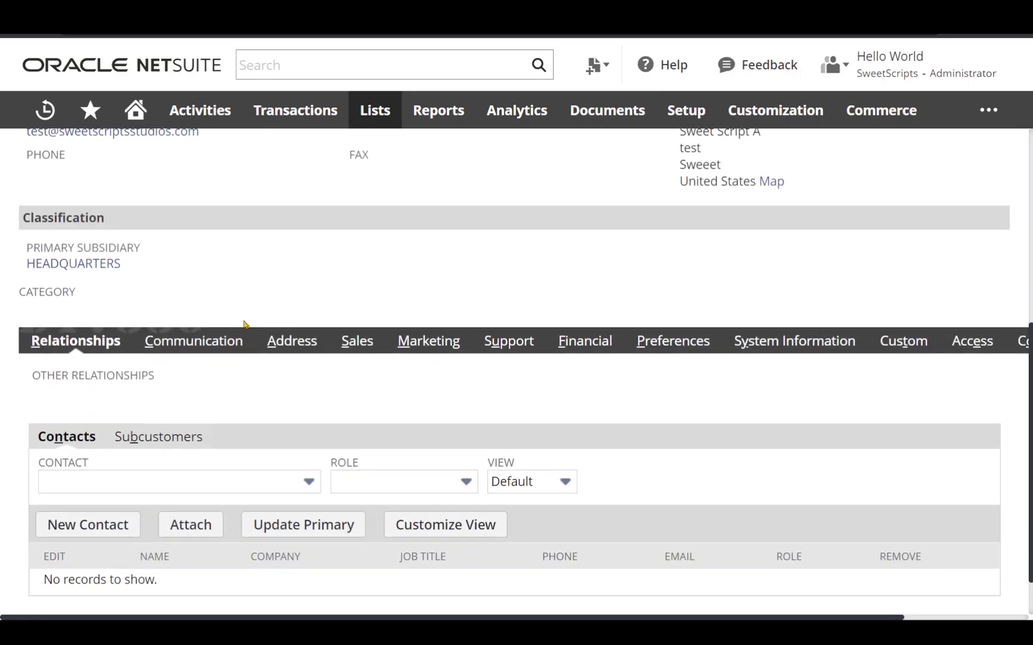
click(197, 327)
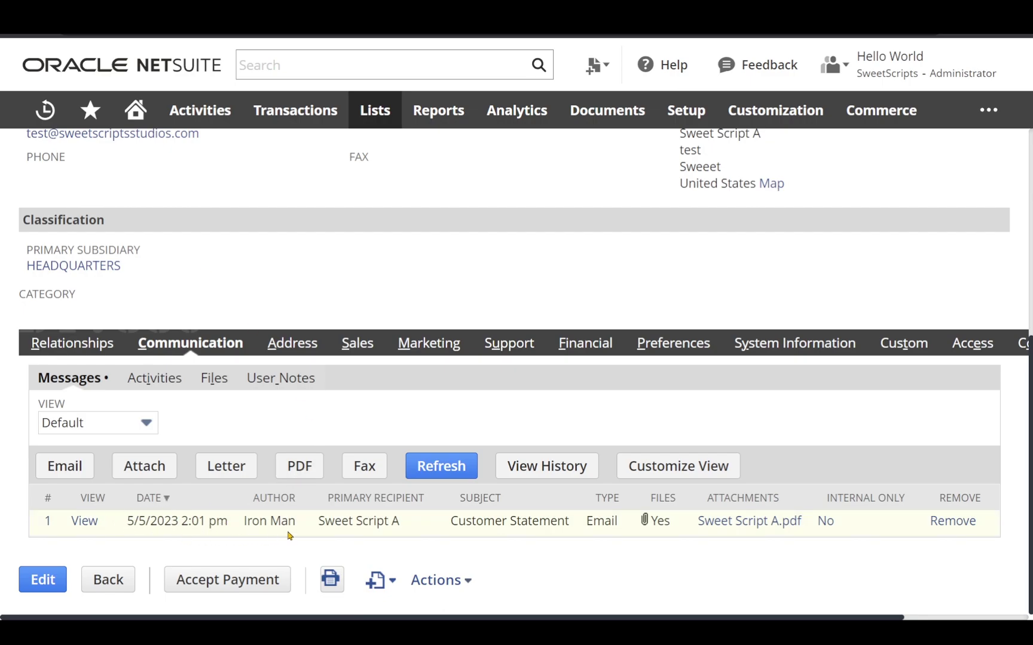
drag(450, 521, 566, 520)
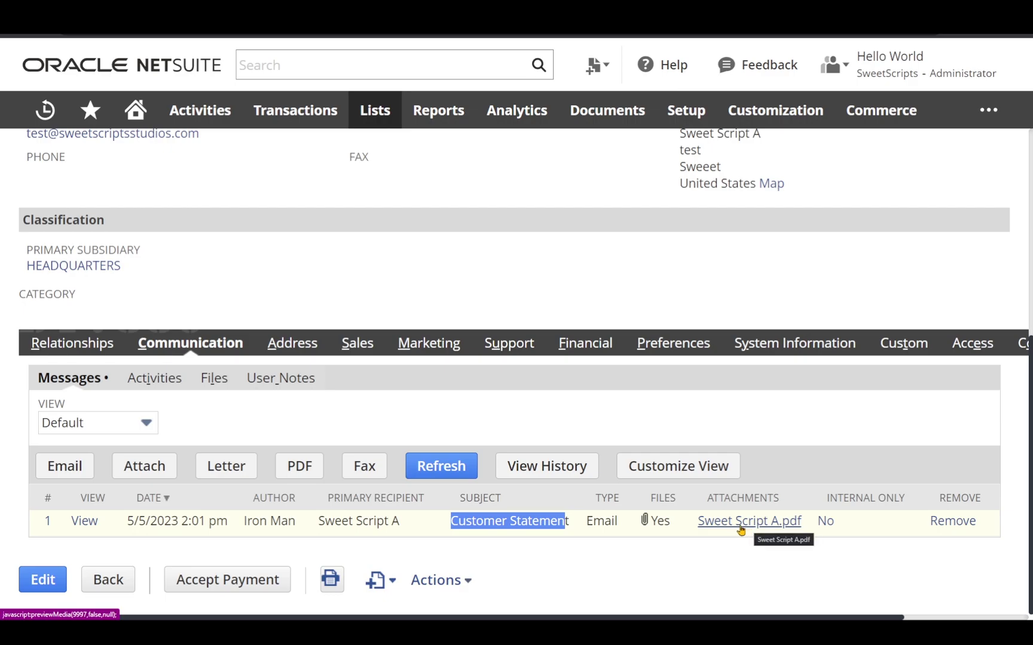
Open the Customer Statement email, review its subject and message, and show the 6 KB Sweet Script A.pdf attachment
click(94, 524)
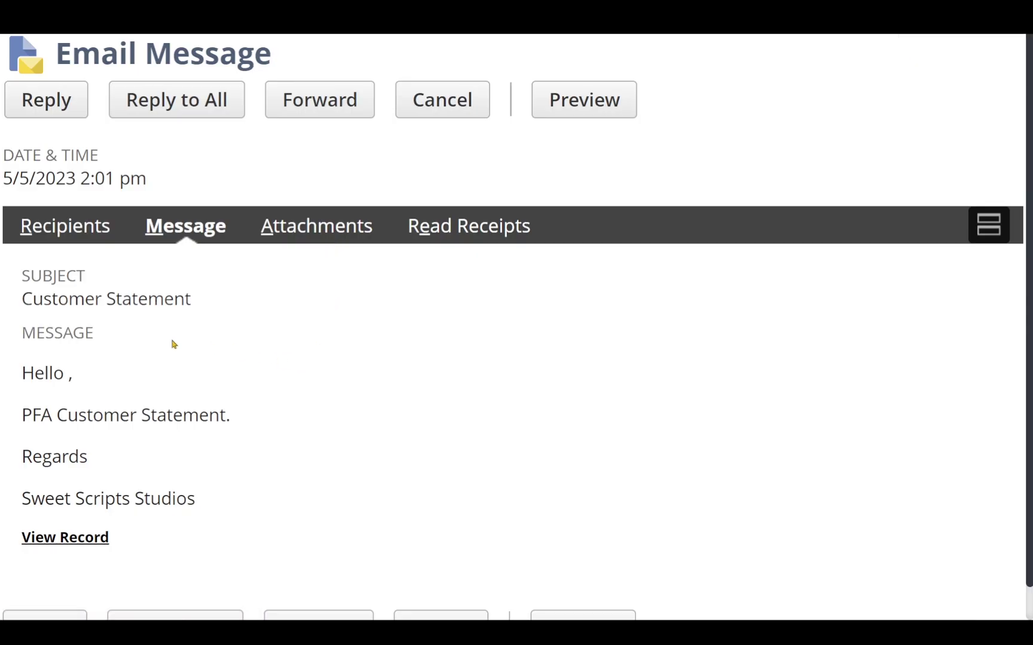
drag(32, 304, 235, 304)
click(251, 374)
drag(30, 373, 103, 415)
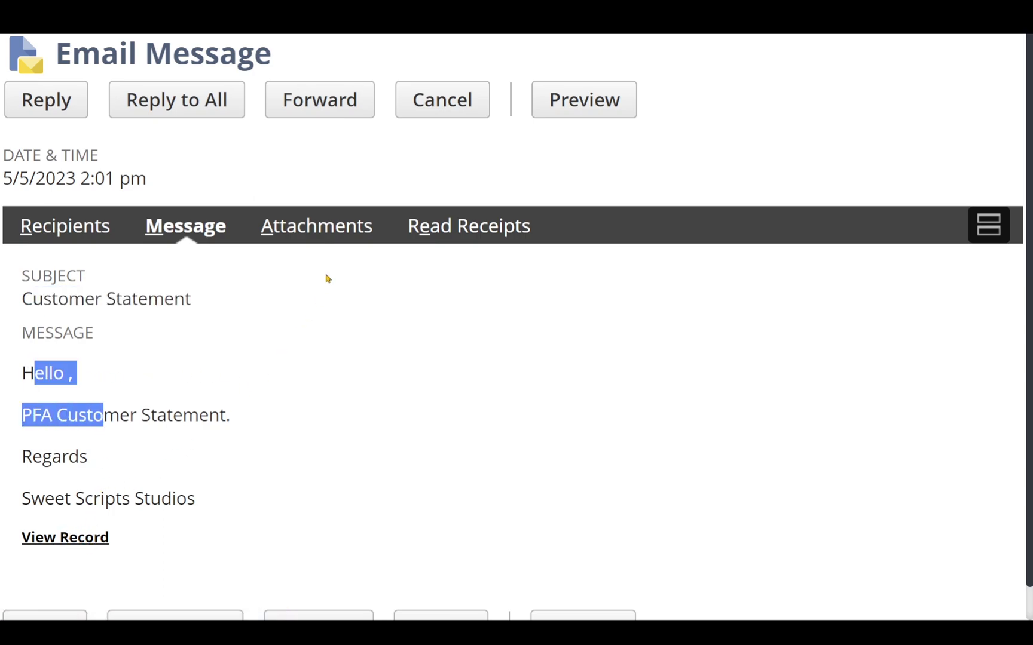
click(334, 227)
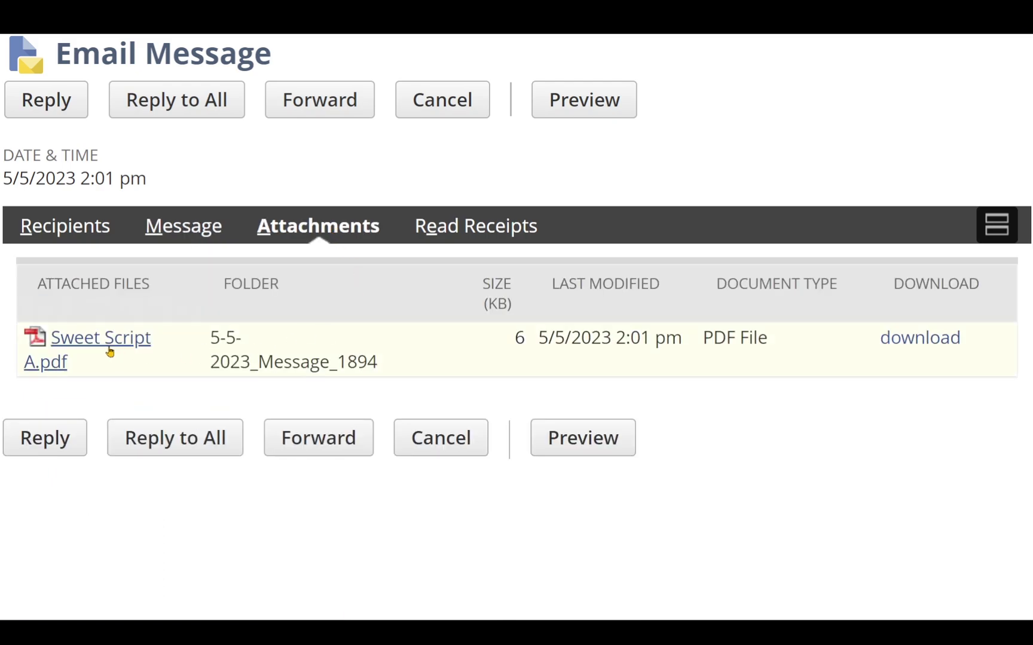
Open Sweet Script A.pdf to view the 5/5/2023 statement with Amount Due $3,276.99
click(120, 347)
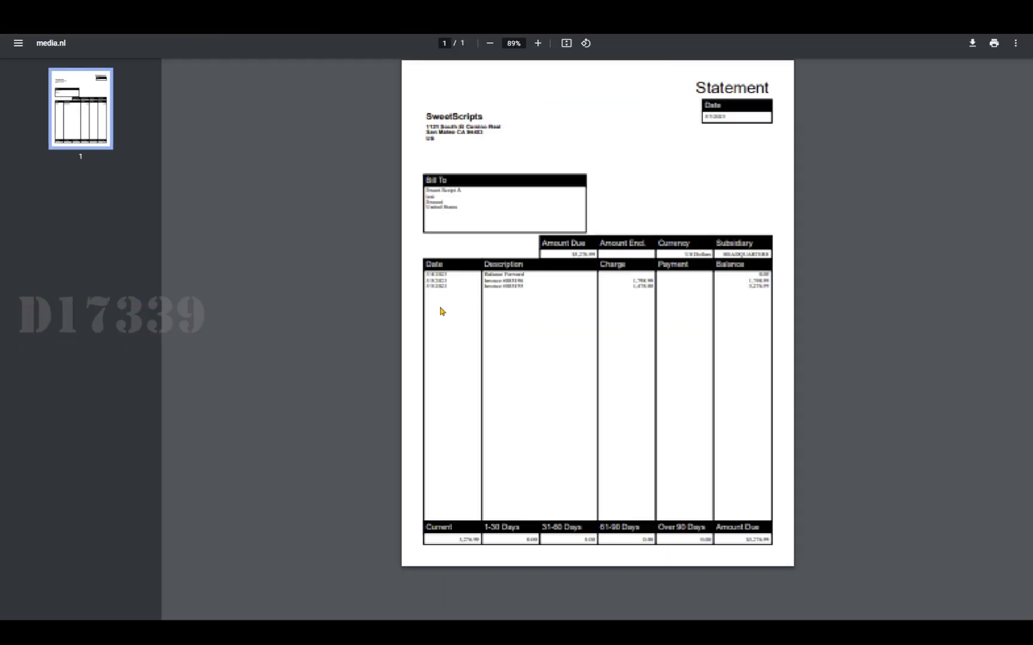
scroll(461, 316, up, 5)
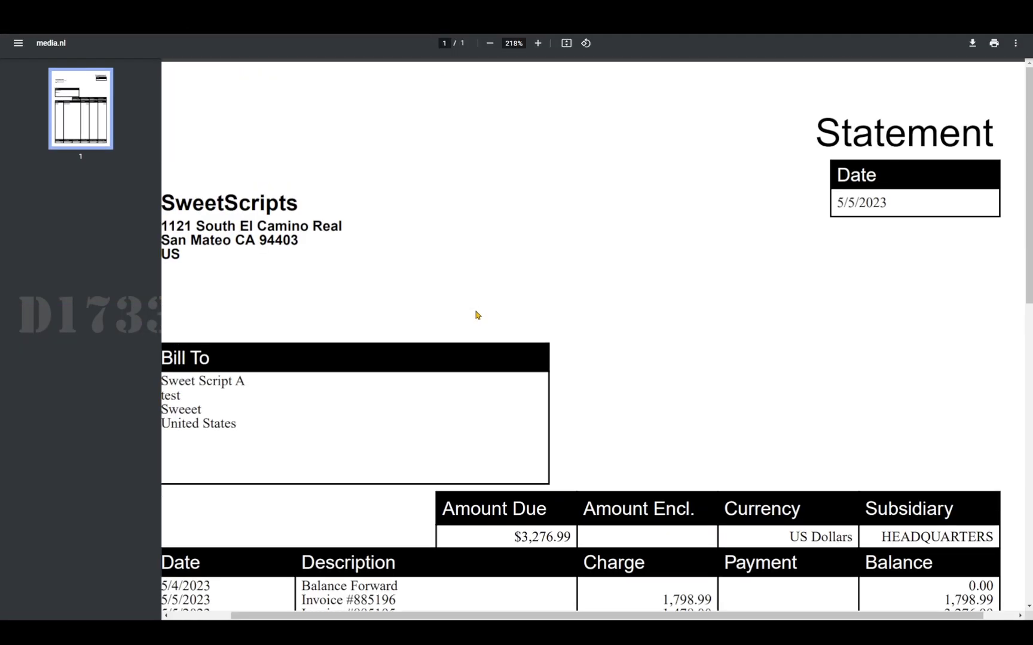